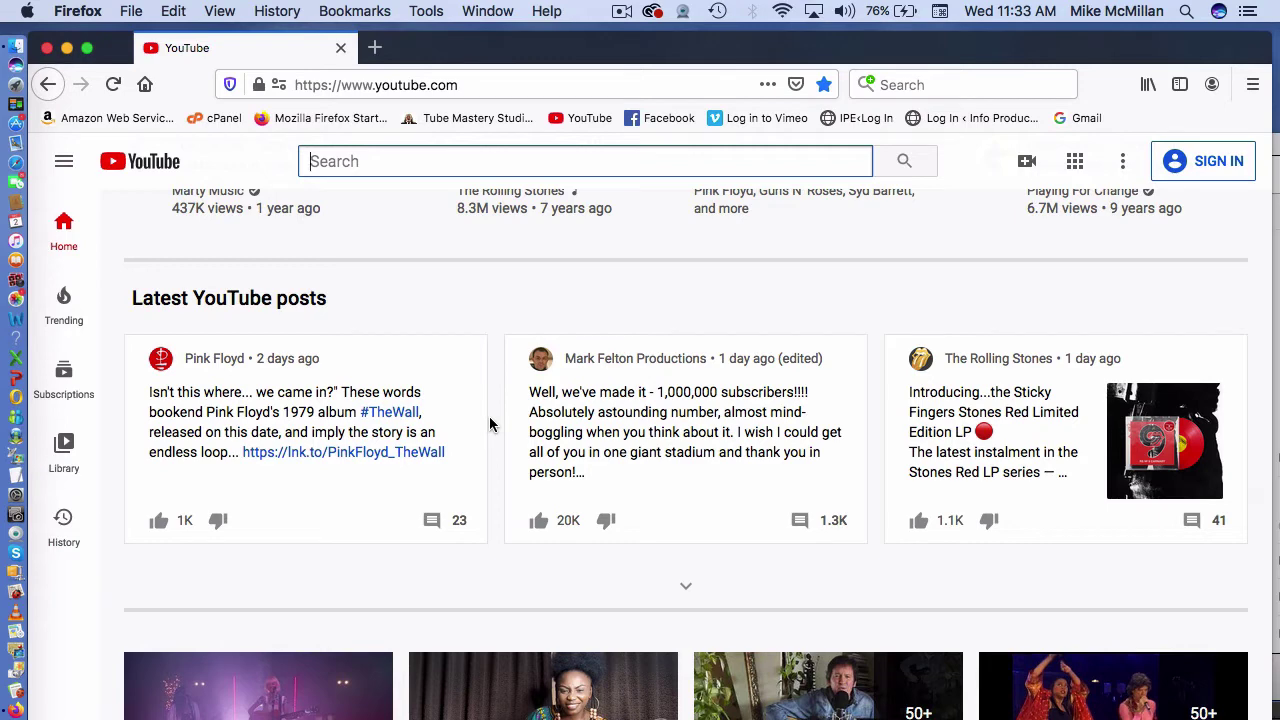
Step: Examine the recommended videos throughout the YouTube home feed and return to the start of the page
scroll(490, 425, "down", 5)
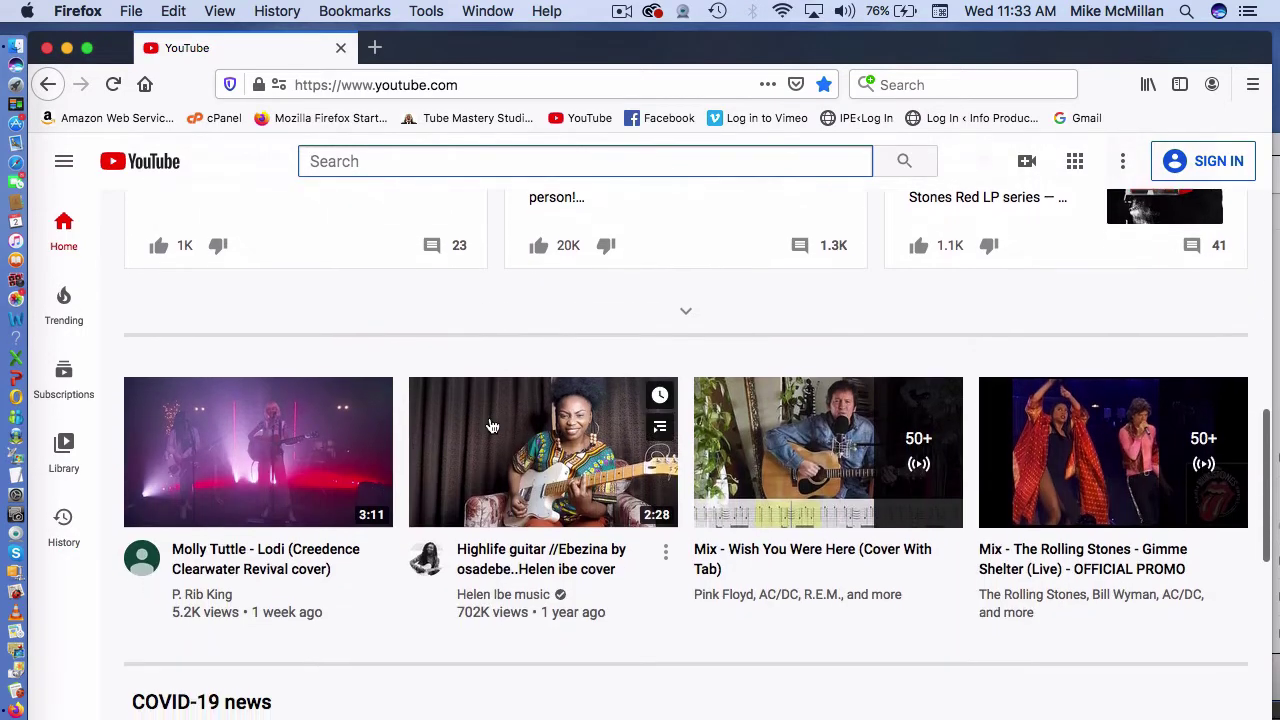
scroll(490, 425, "down", 1)
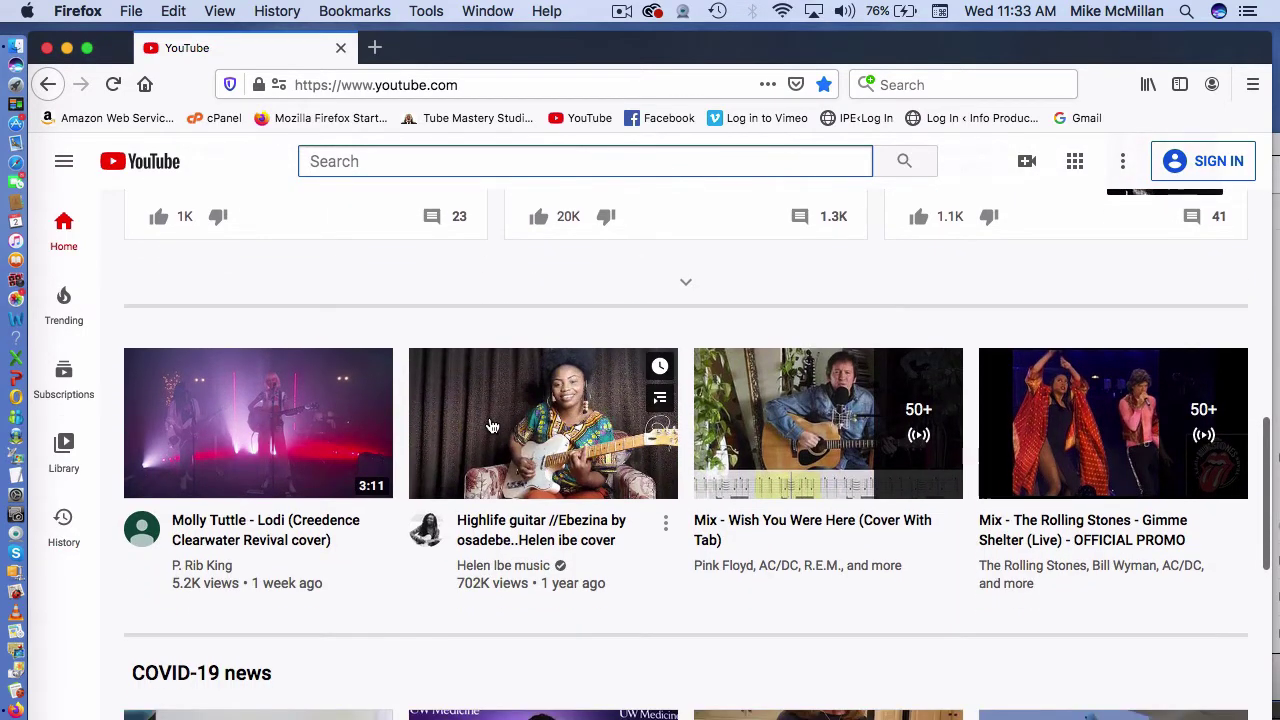
scroll(492, 425, "down", 2)
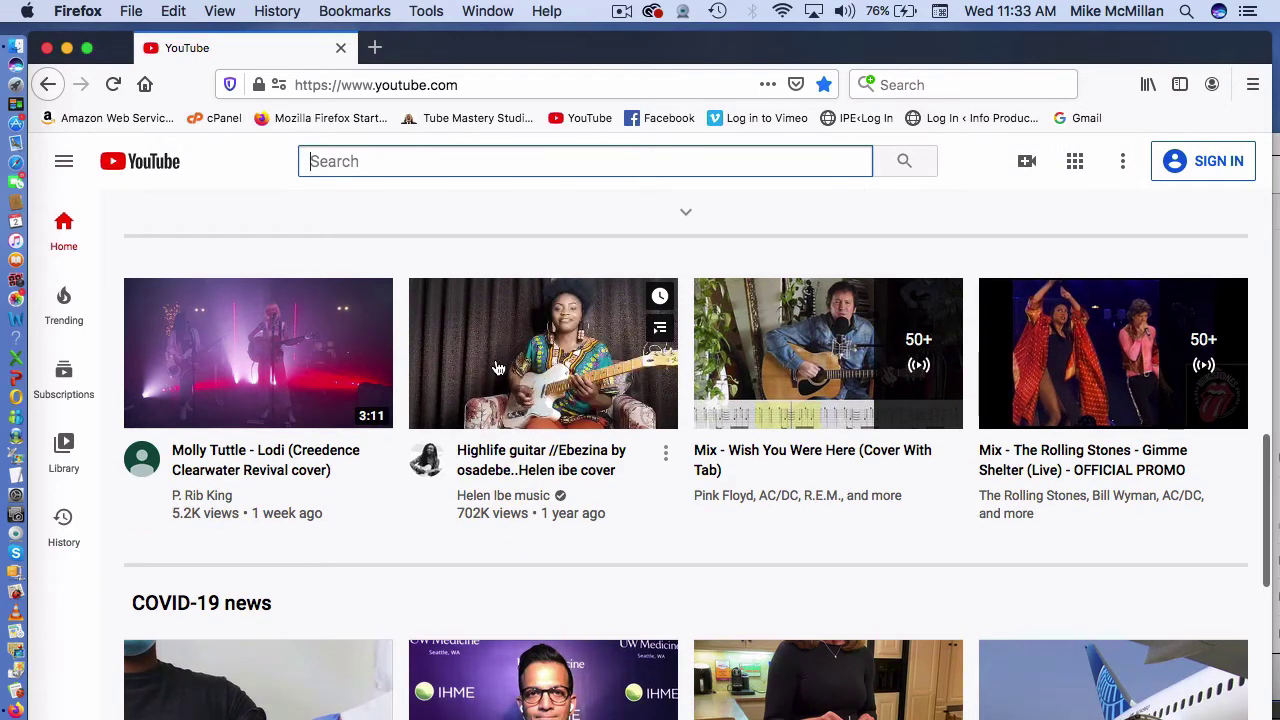
scroll(500, 365, "down", 5)
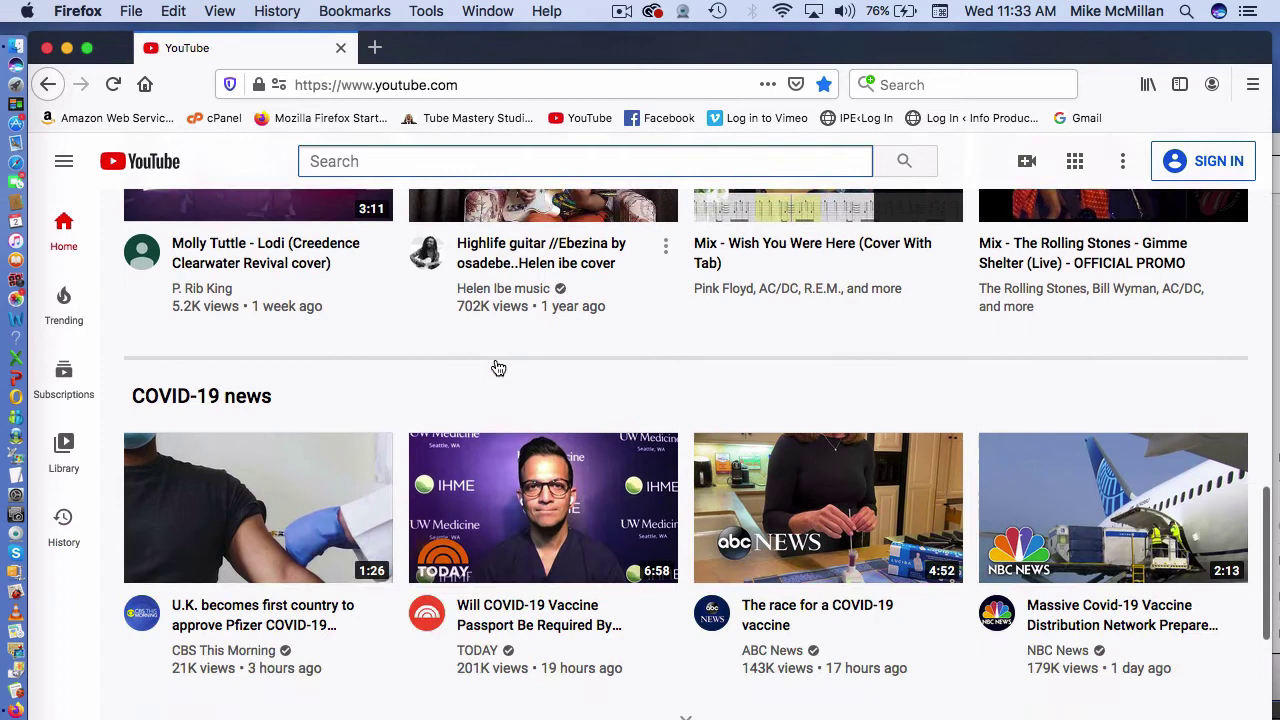
scroll(506, 350, "down", 5)
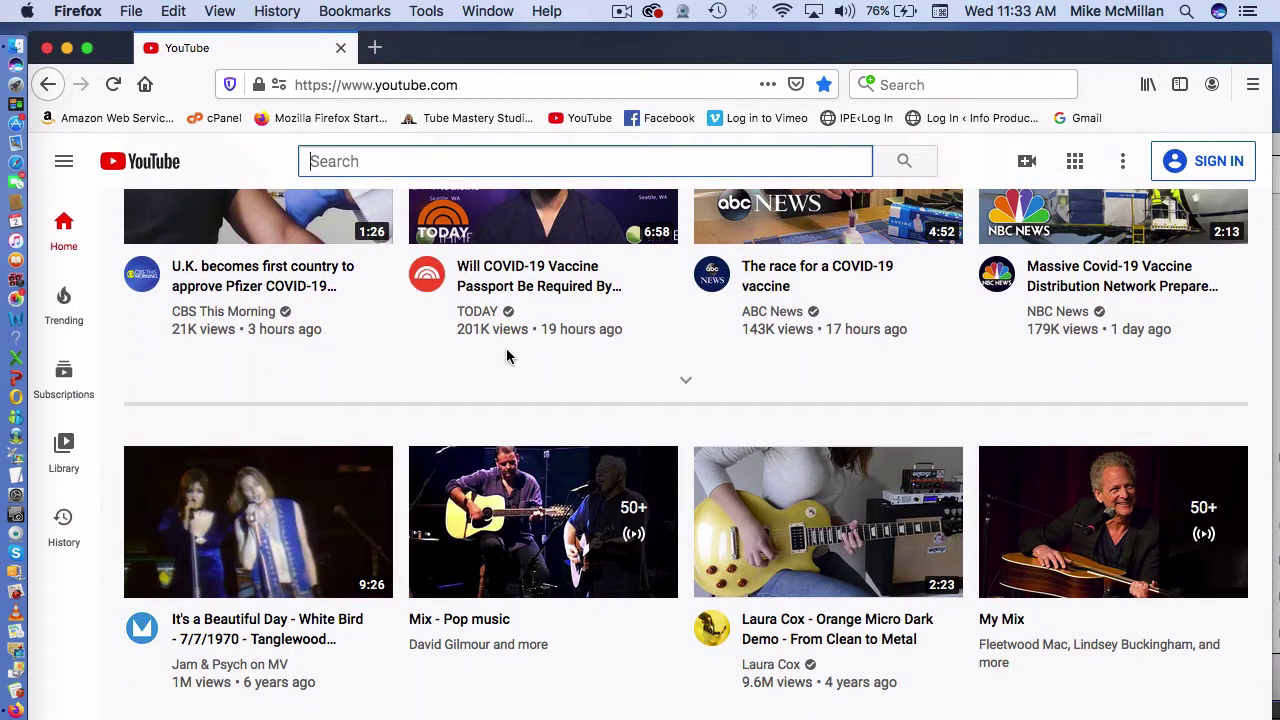
scroll(506, 356, "down", 4)
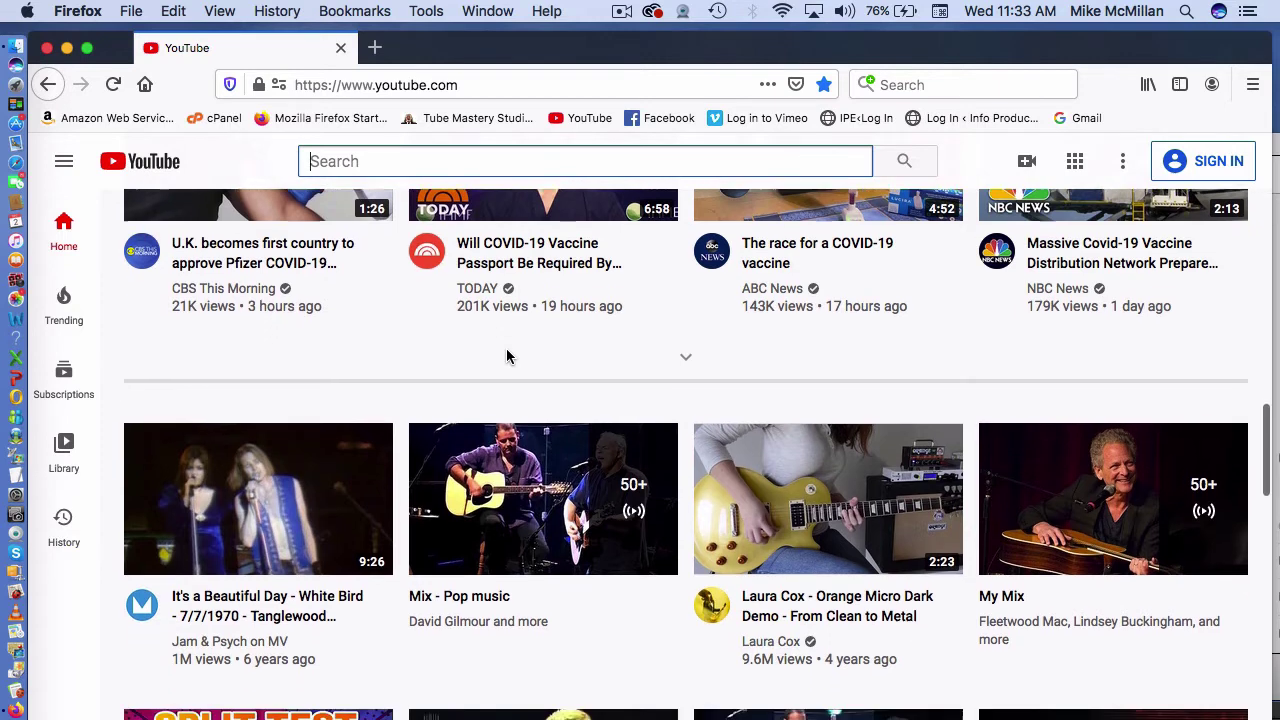
mouse_move(1212, 324)
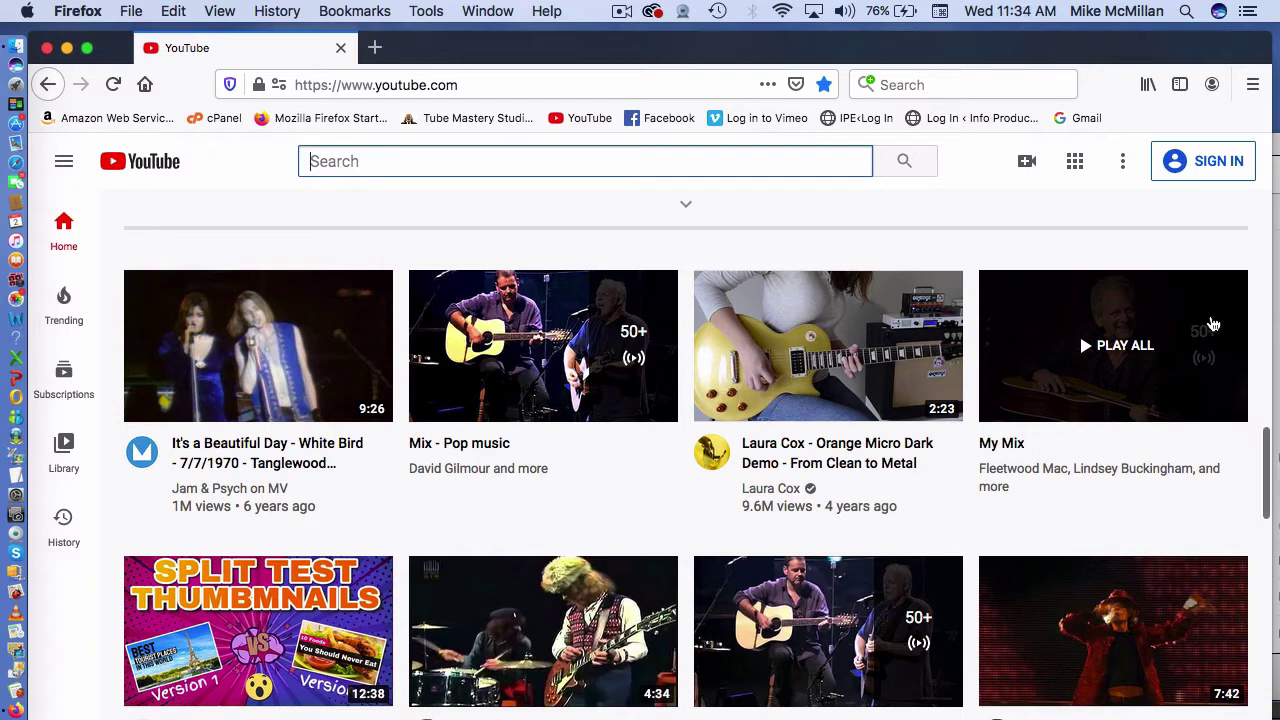
mouse_move(573, 376)
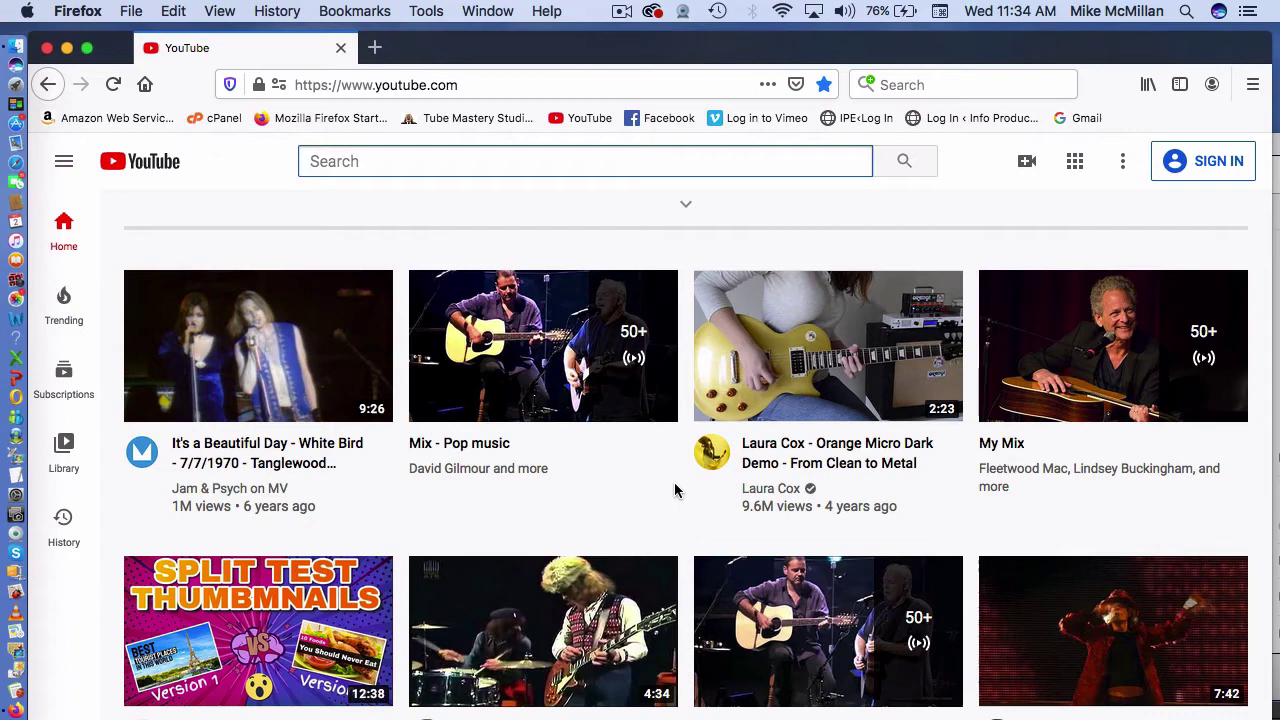
scroll(675, 490, "down", 1)
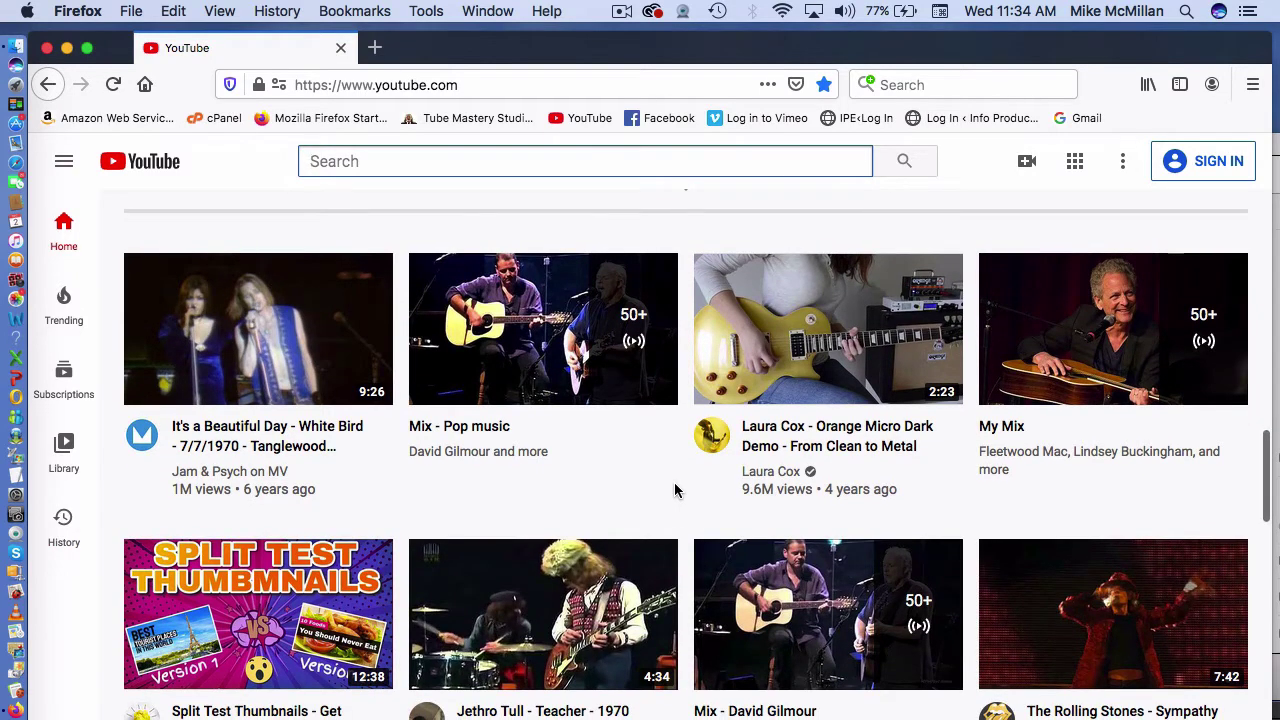
scroll(675, 490, "down", 5)
scroll(675, 490, "down", 7)
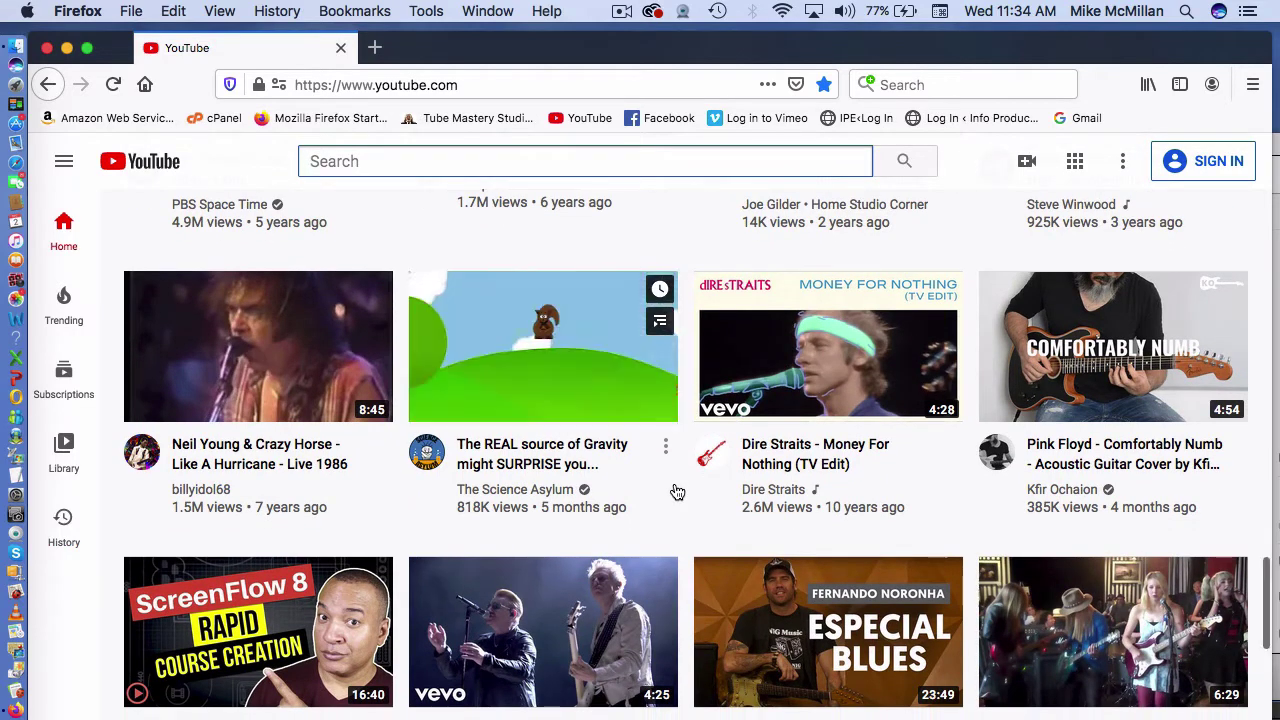
scroll(676, 491, "down", 1)
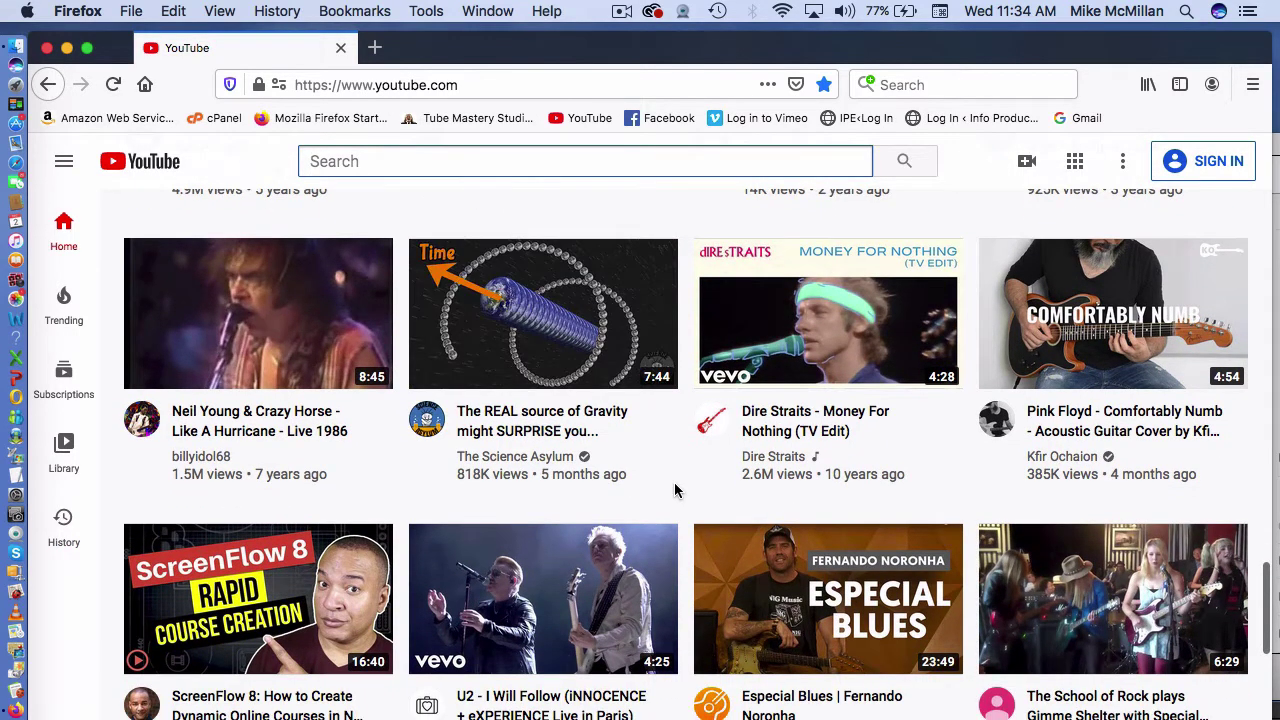
scroll(675, 490, "down", 6)
scroll(676, 491, "down", 15)
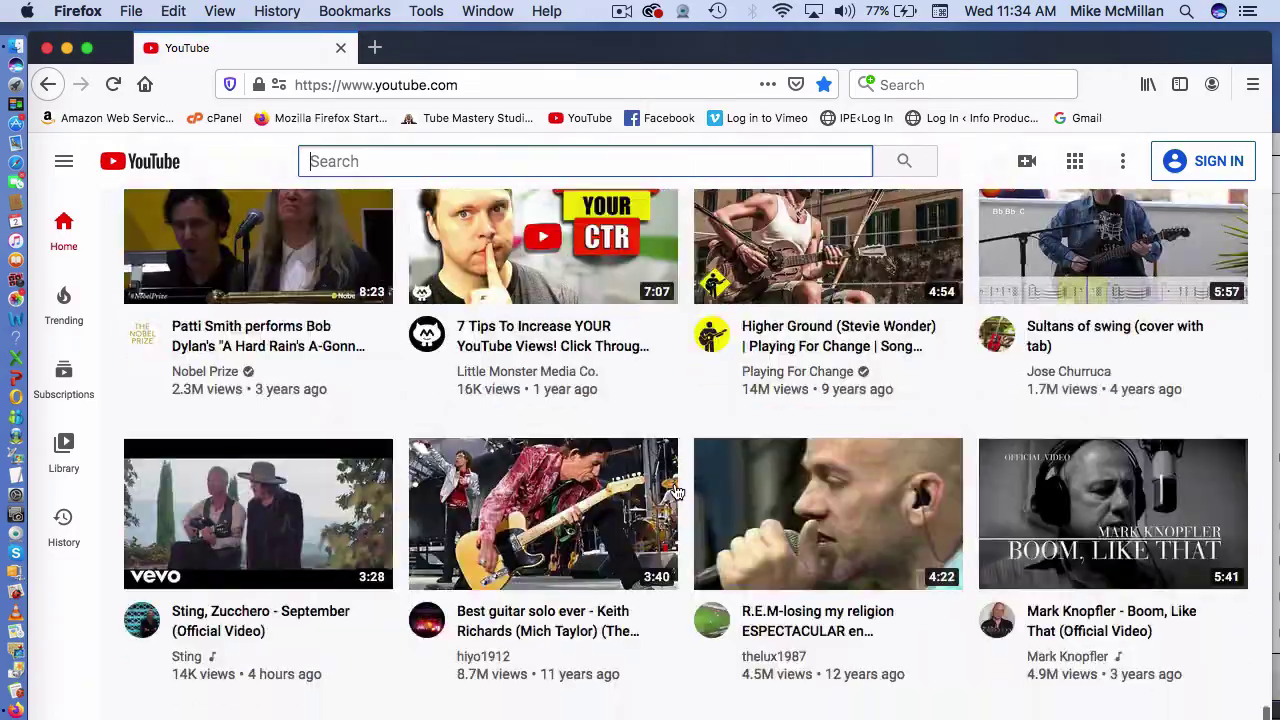
scroll(676, 491, "down", 10)
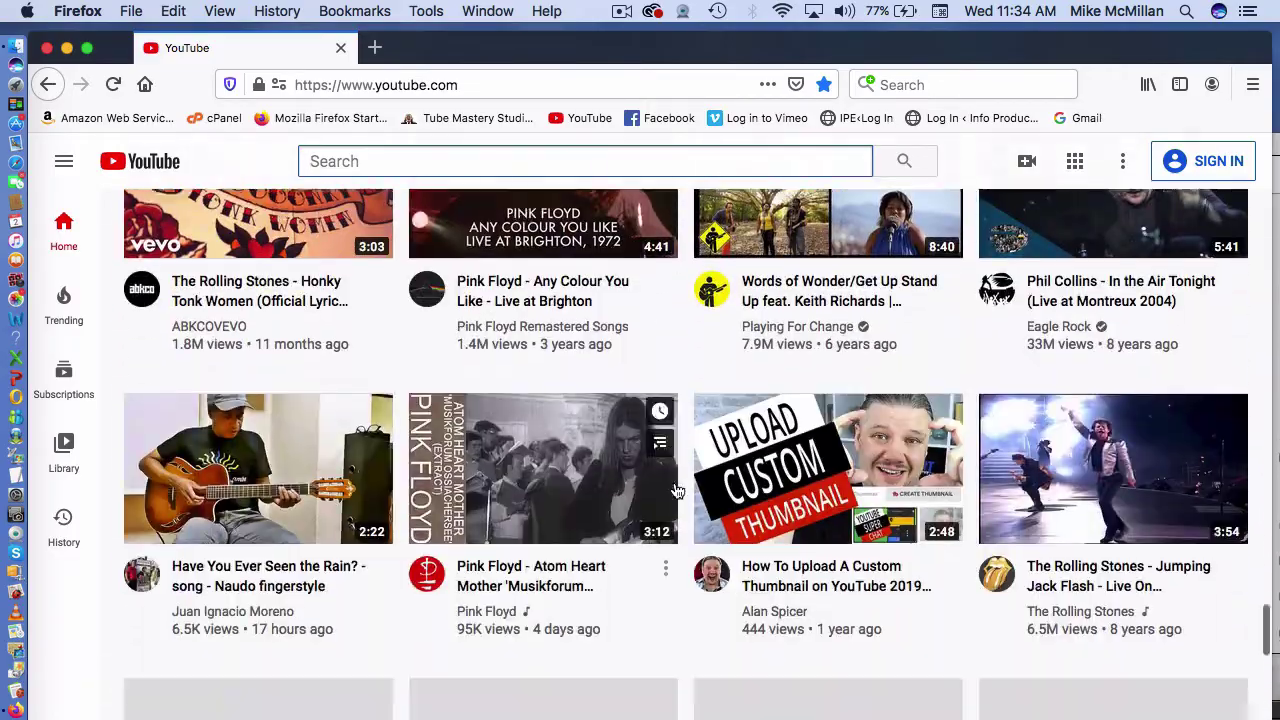
key("super+r")
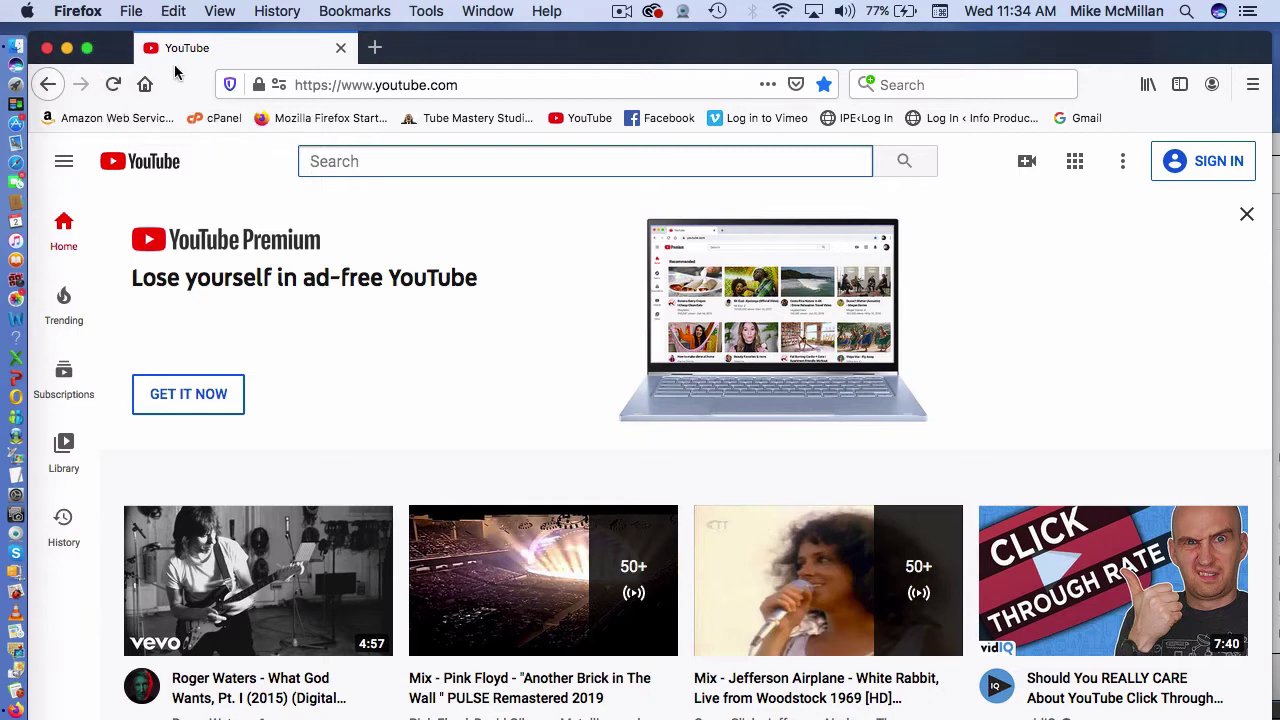
Step: Open a new private browsing window and load the YouTube home page in it
left_click(131, 11)
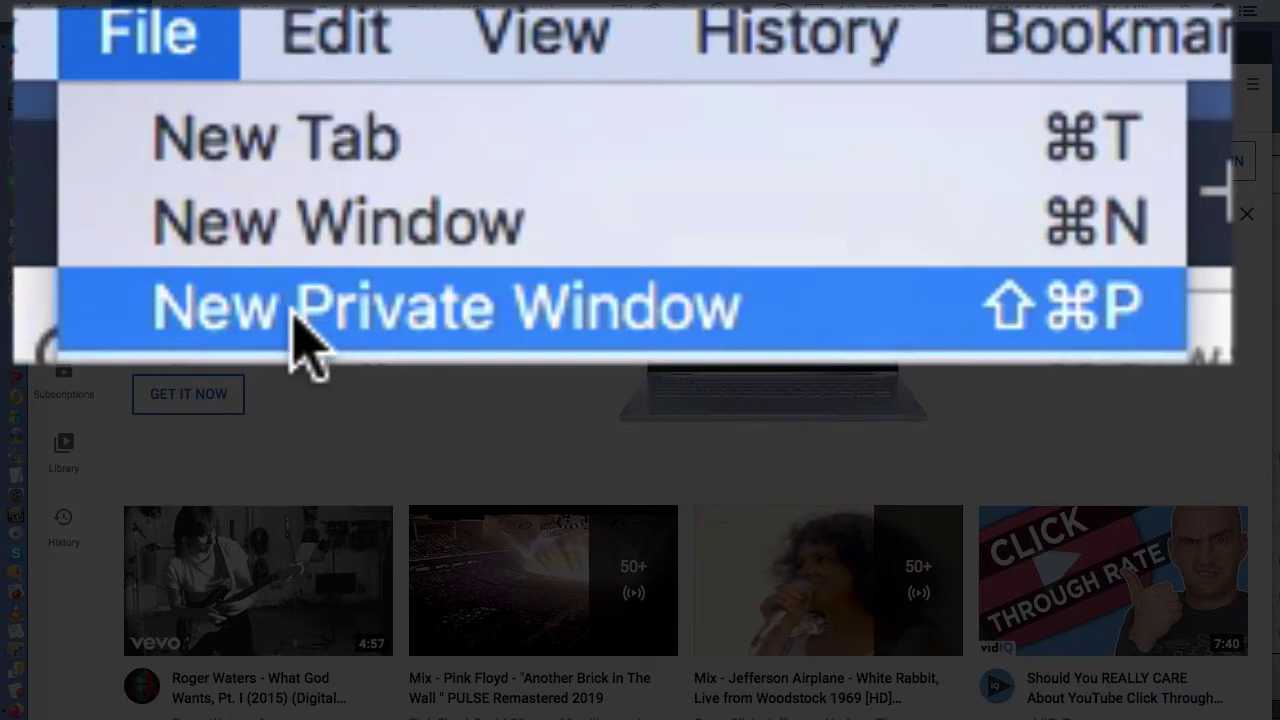
left_click(300, 310)
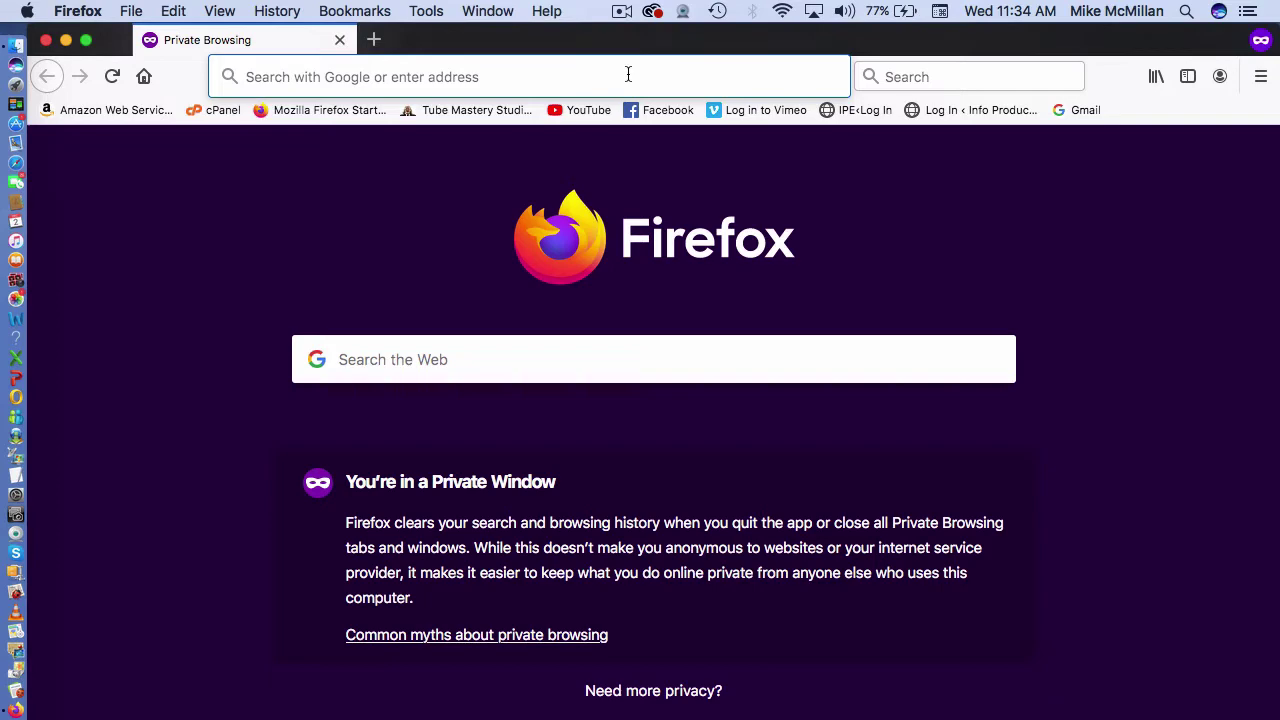
left_click(590, 111)
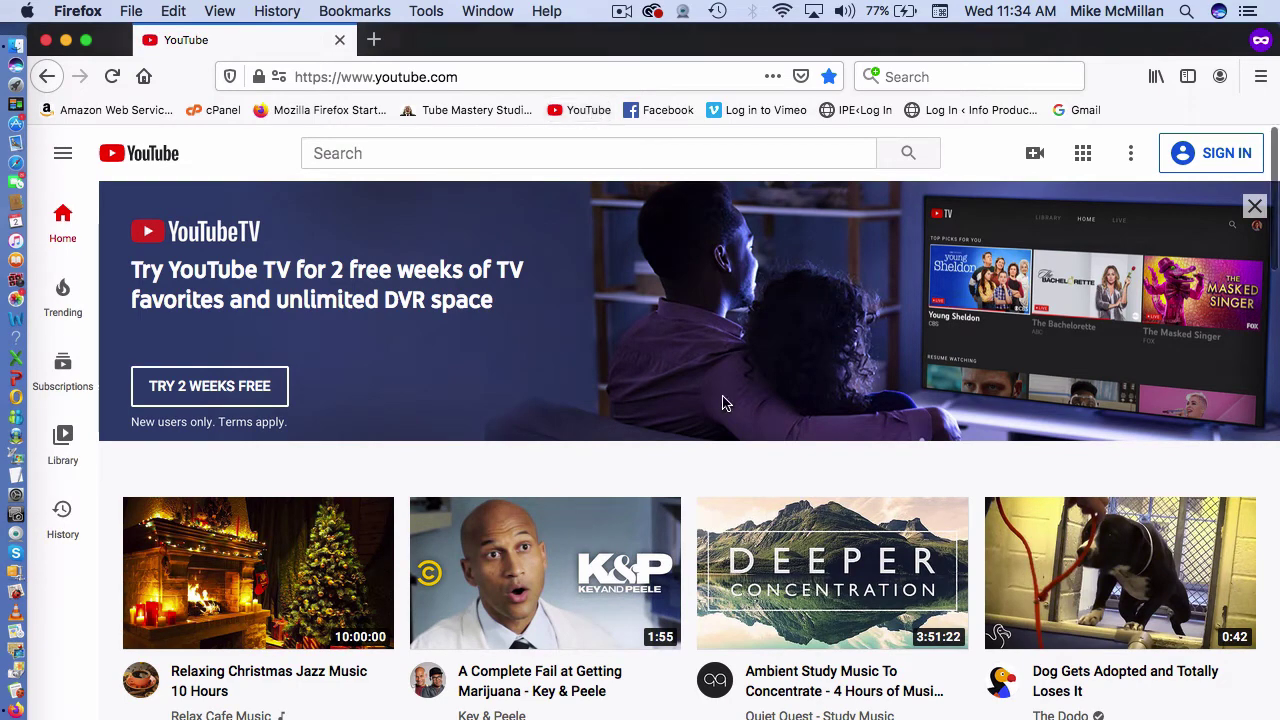
Step: Examine the videos YouTube recommends in the private window, from the start of the home feed through its lower rows
scroll(725, 404, "down", 4)
scroll(725, 404, "down", 15)
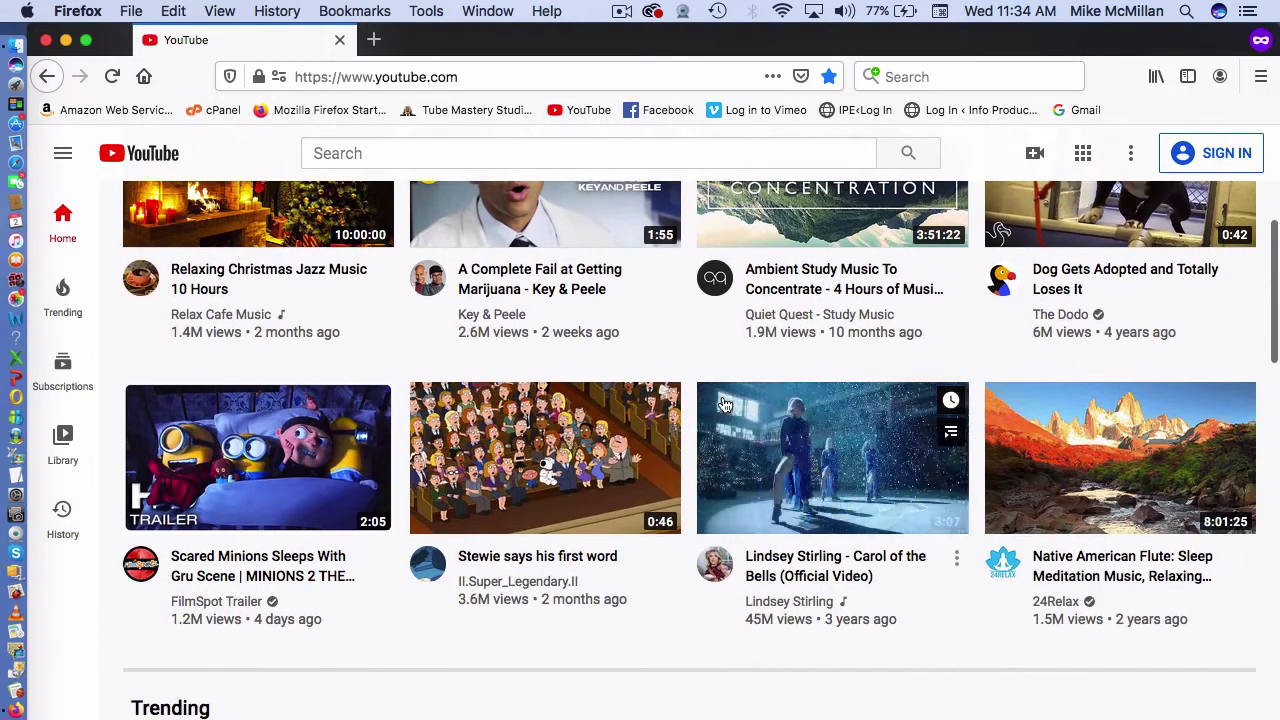
scroll(725, 404, "down", 15)
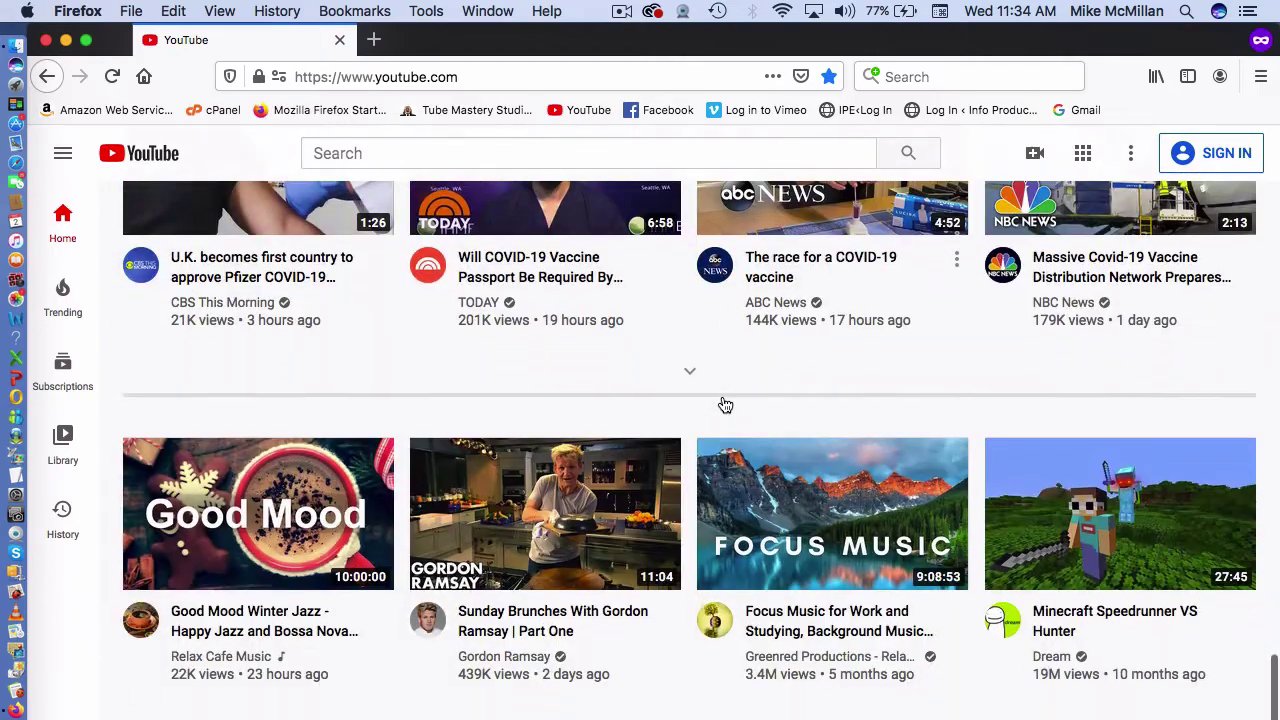
scroll(725, 404, "down", 12)
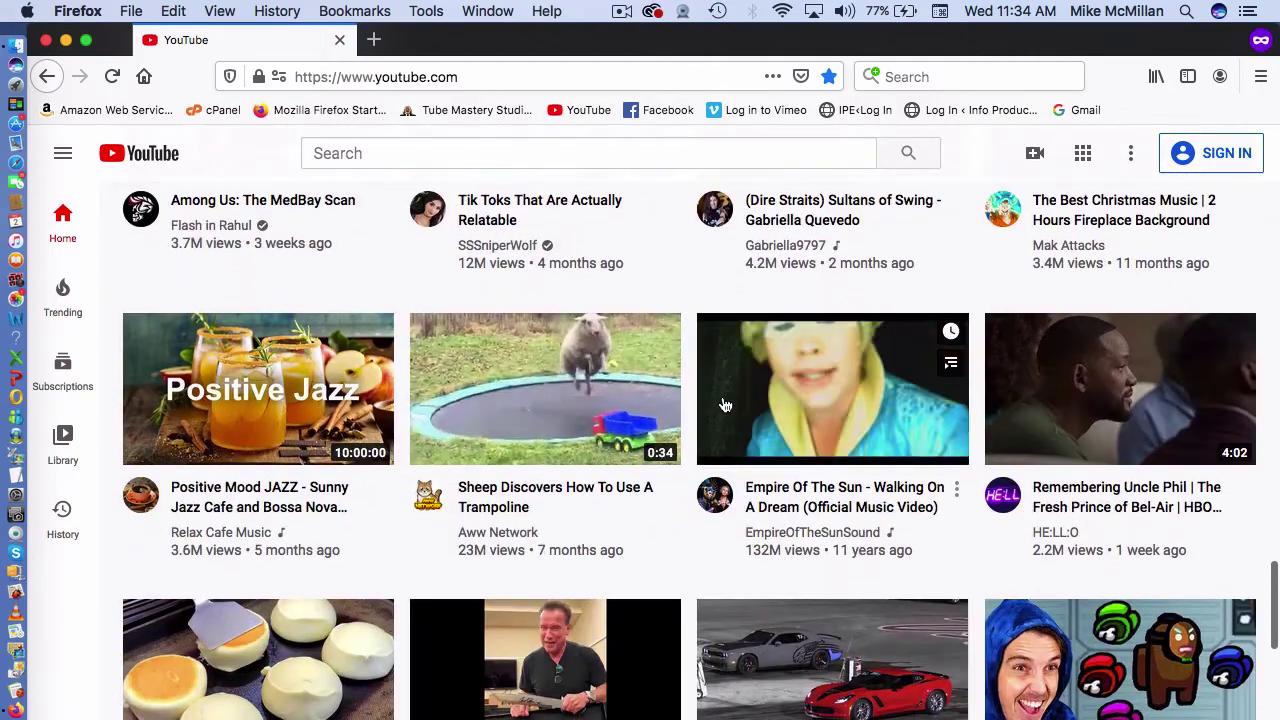
scroll(725, 404, "down", 3)
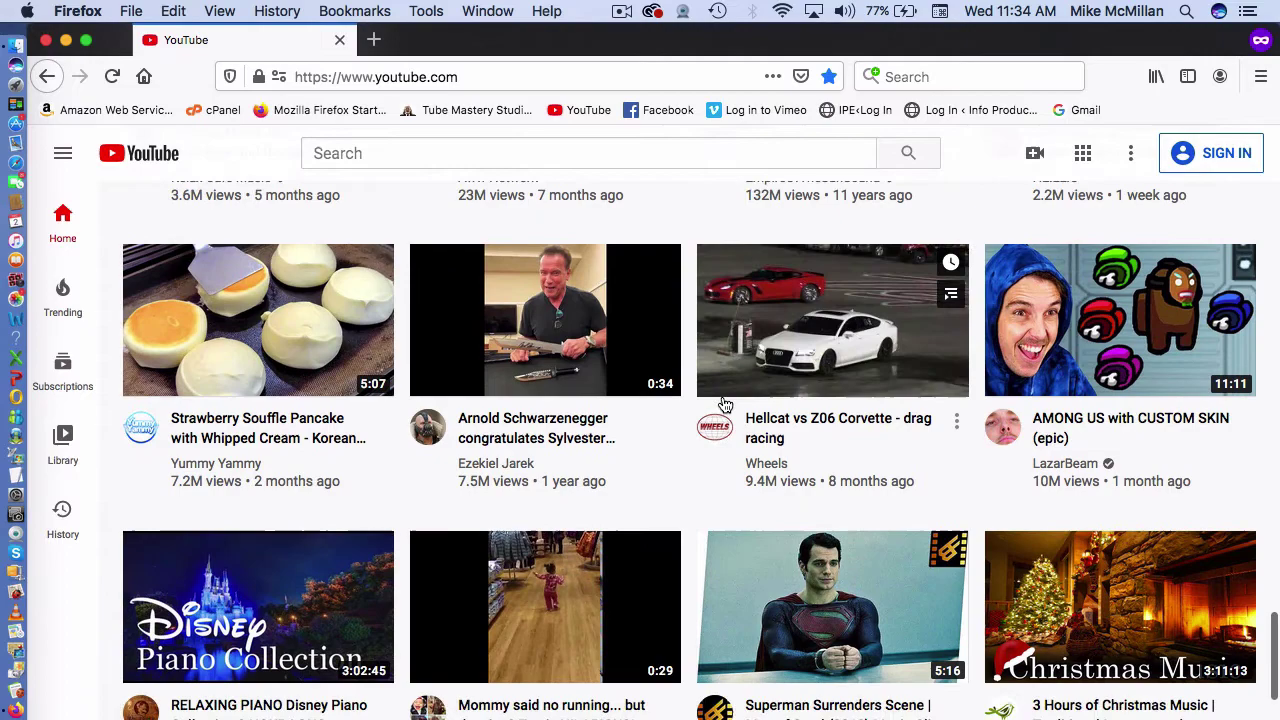
scroll(725, 404, "down", 9)
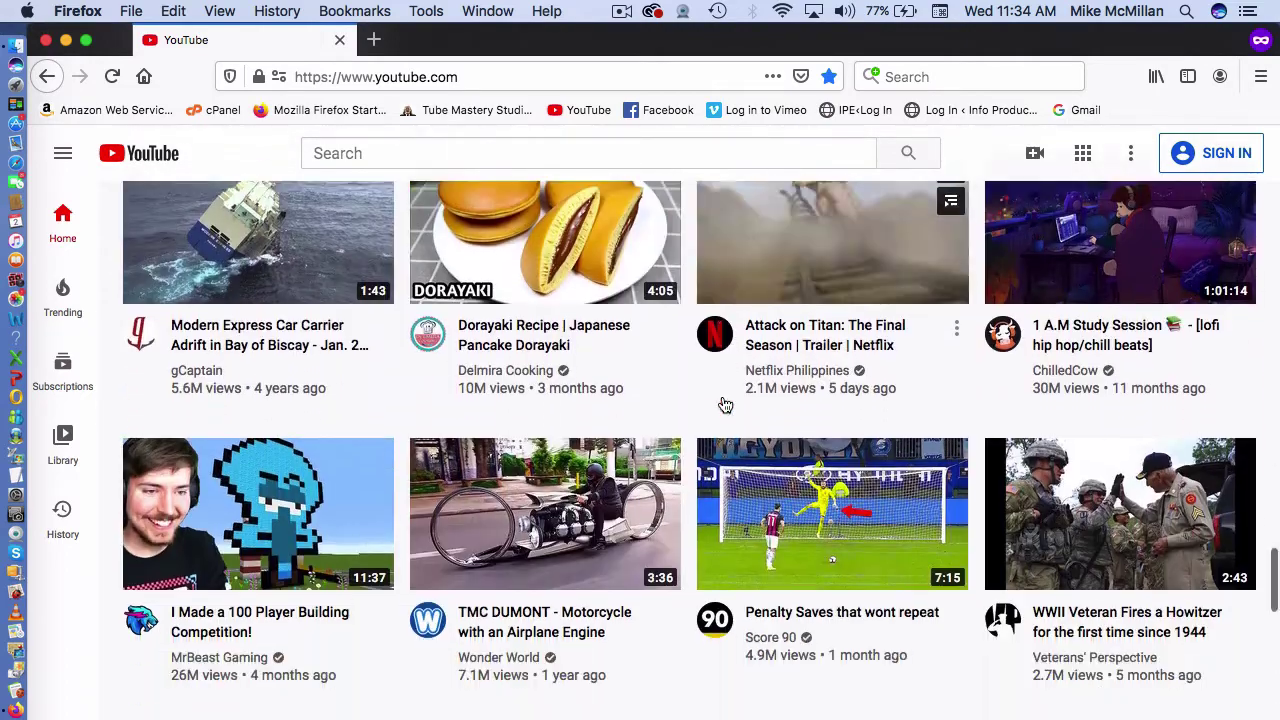
scroll(722, 403, "down", 10)
scroll(722, 403, "up", 20)
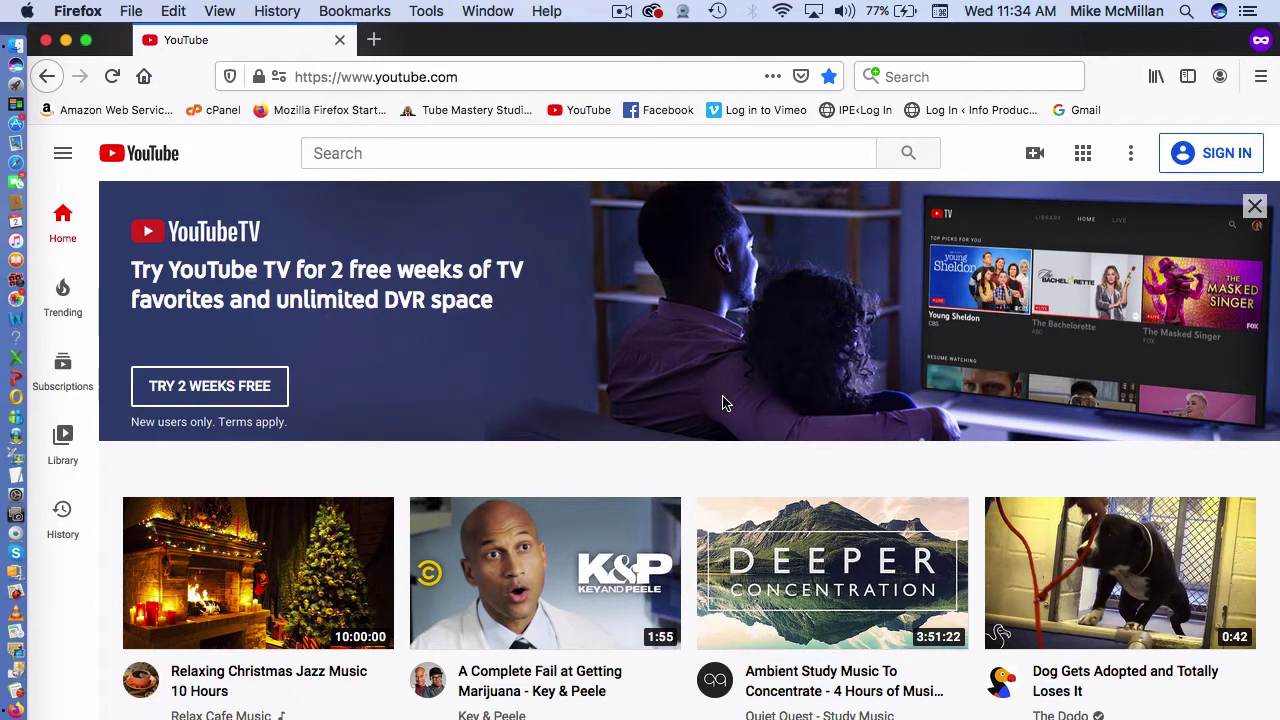
Step: Search YouTube for "h4n pro training"
left_click(368, 155)
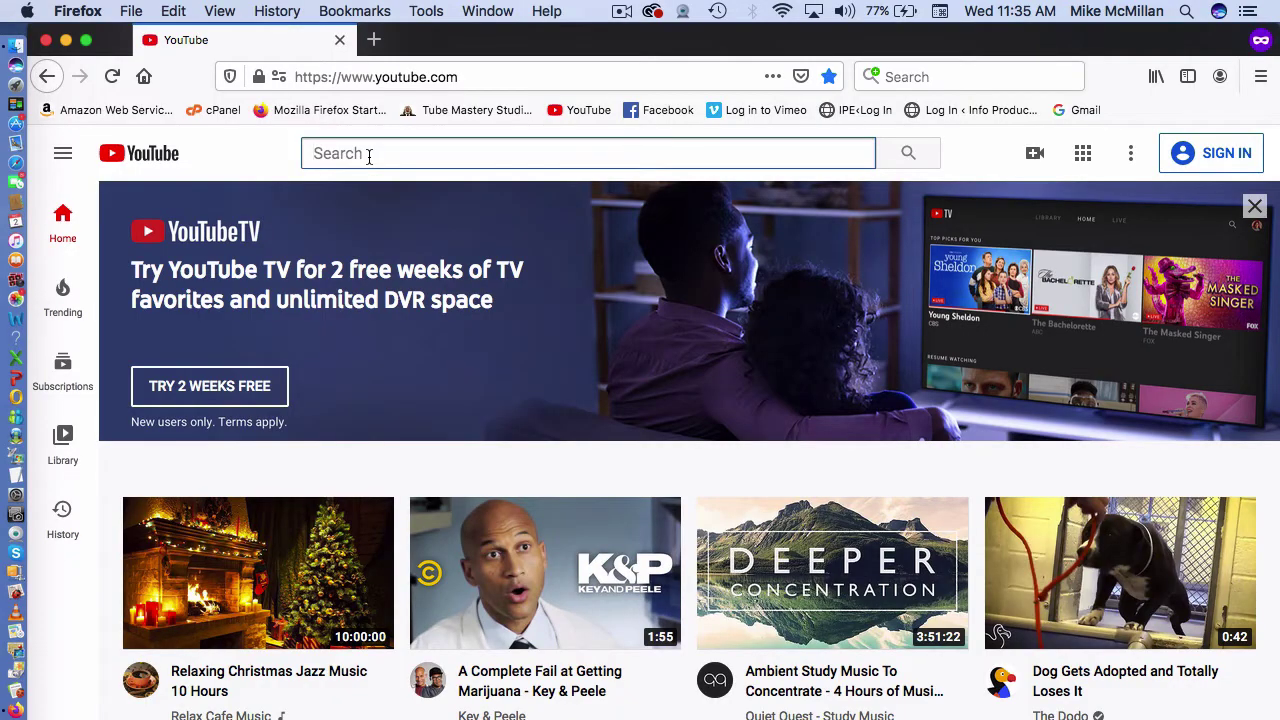
type("h4n pro training")
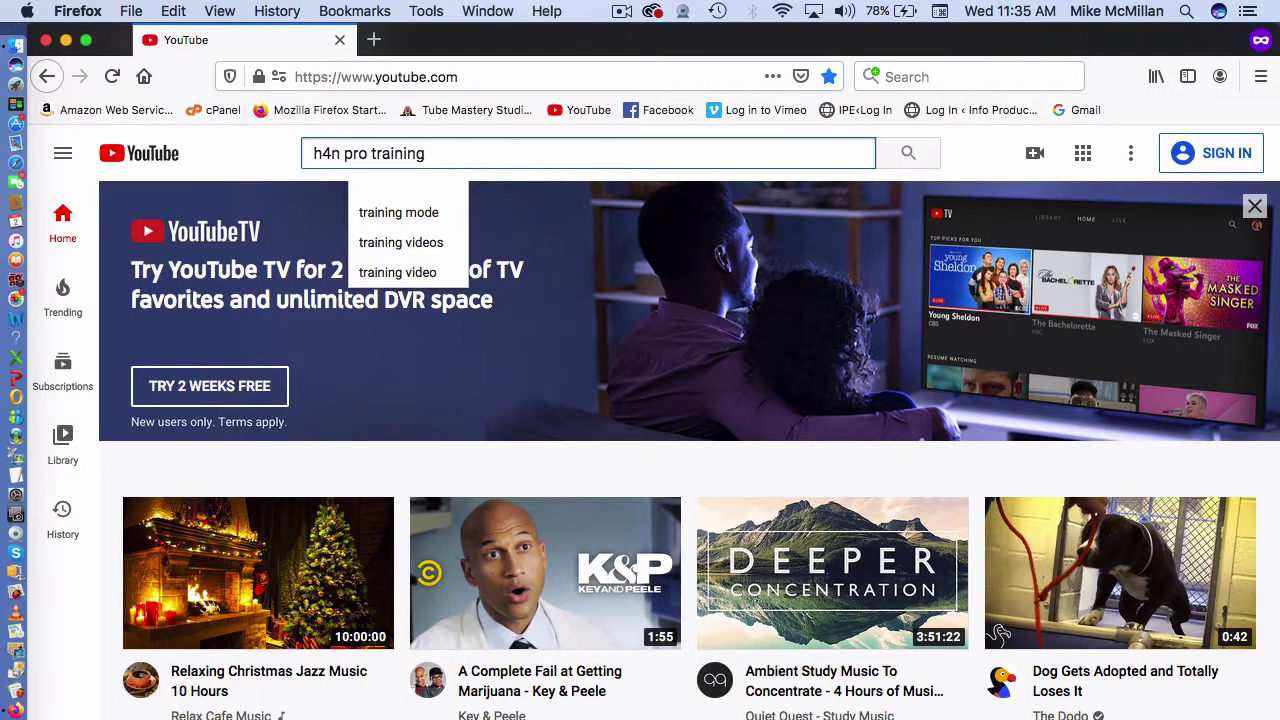
key("Return")
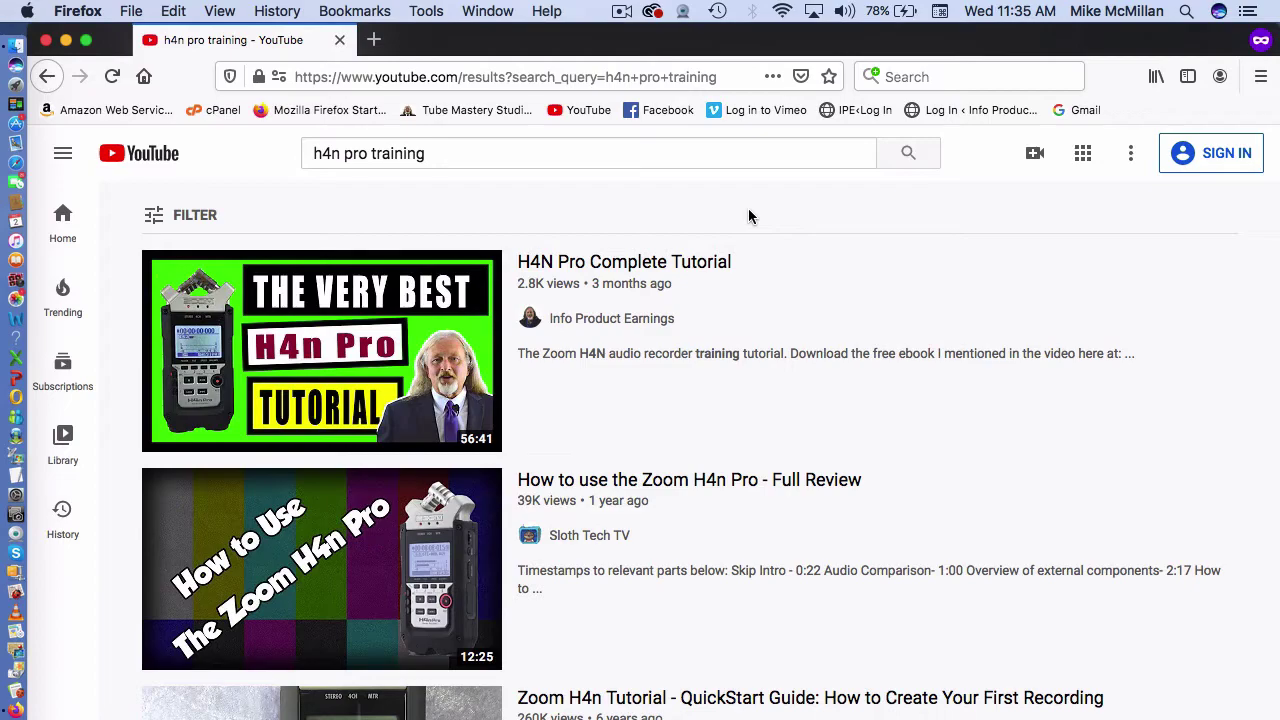
Step: Skim the search results and examine the thumbnail and title of the "H4N Pro Complete Tutorial" video
scroll(748, 216, "down", 15)
scroll(748, 216, "up", 20)
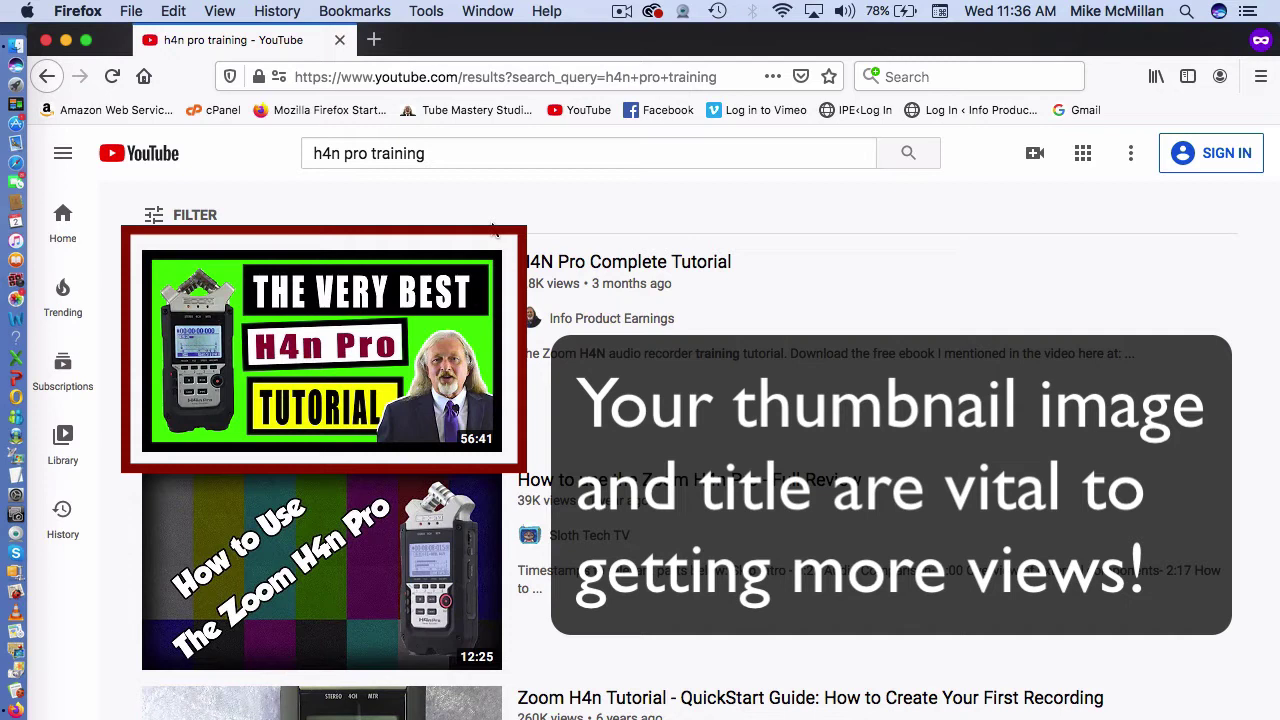
mouse_move(483, 263)
mouse_move(748, 264)
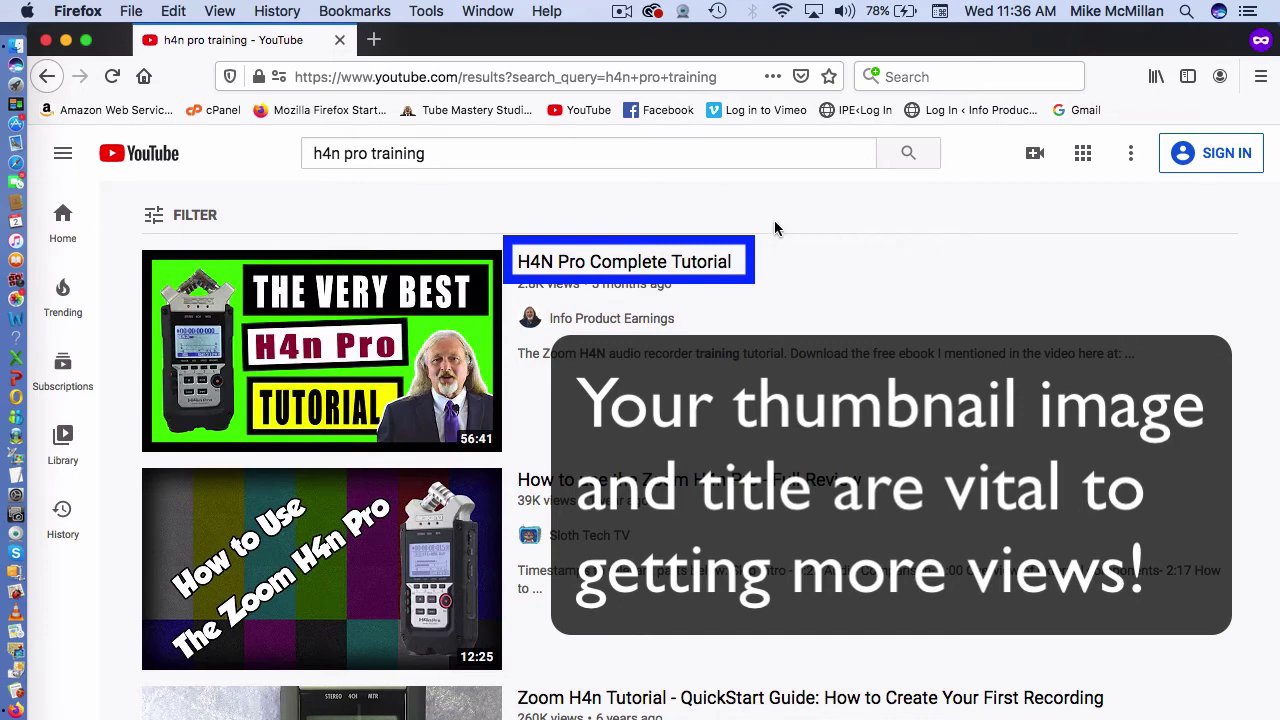
mouse_move(840, 340)
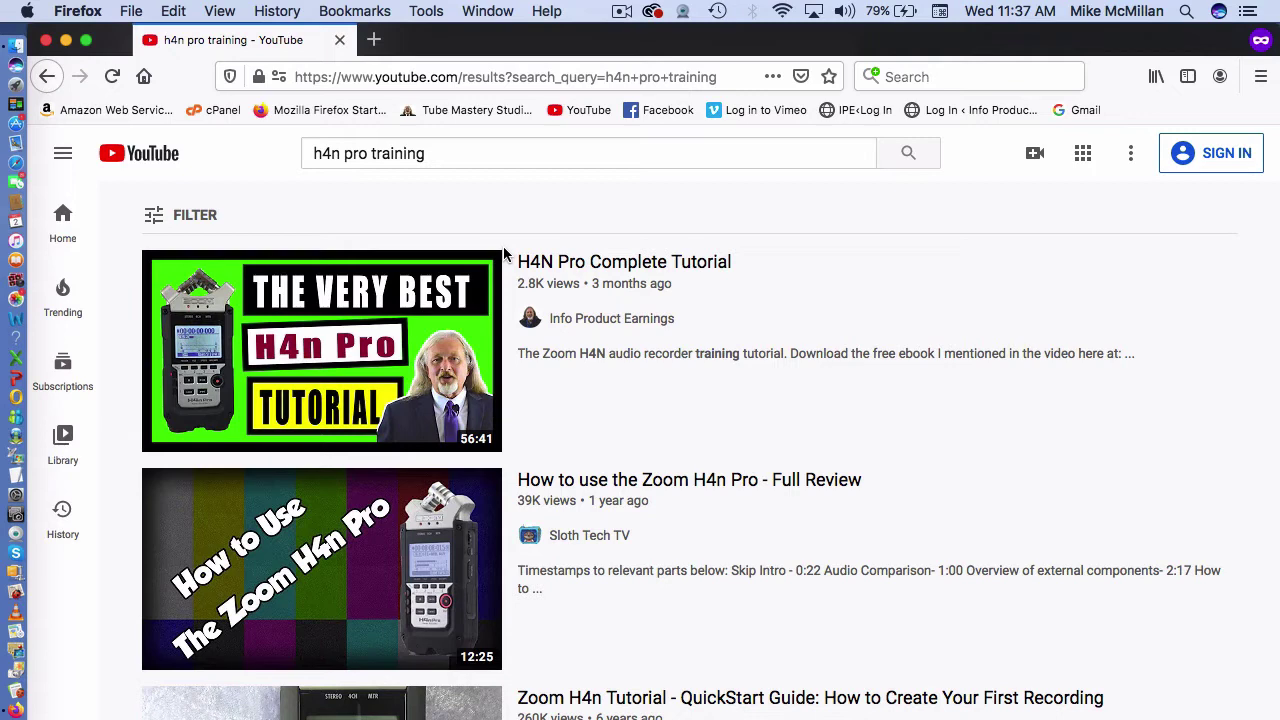
Step: Compare the thumbnails and titles of the other H4n Pro videos further down the search results
scroll(503, 246, "down", 7)
scroll(503, 246, "down", 11)
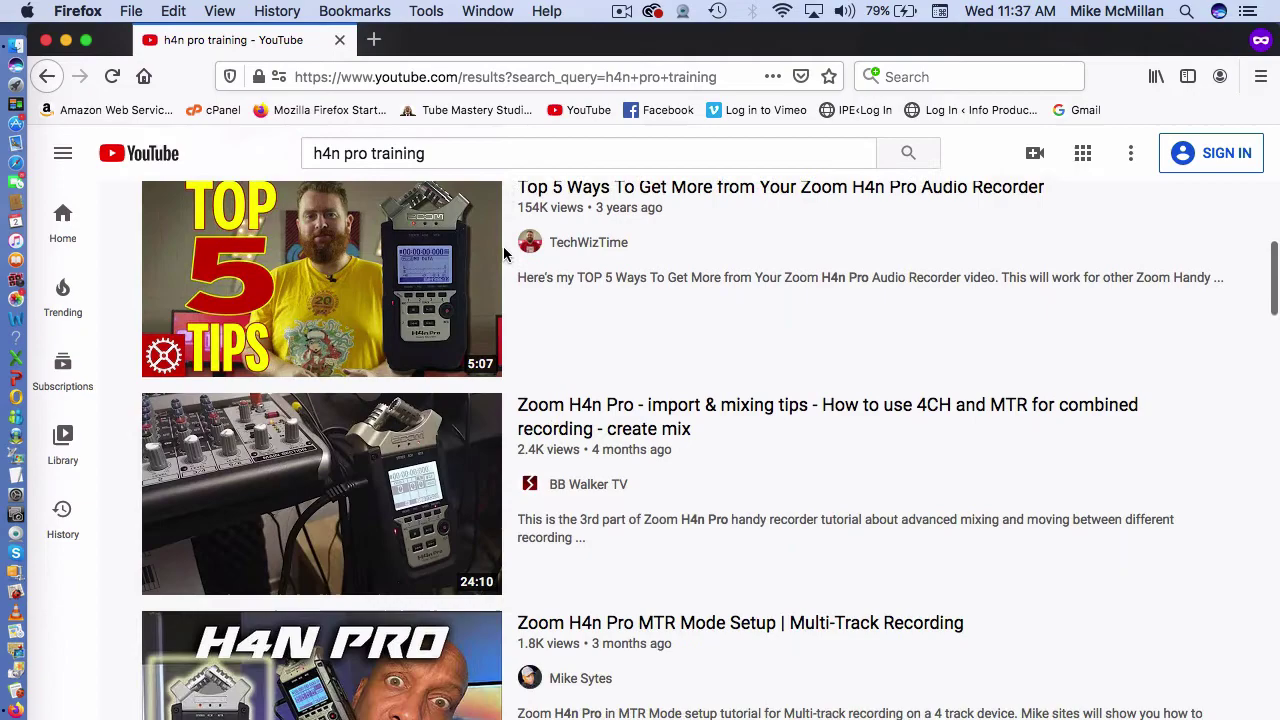
scroll(503, 246, "down", 11)
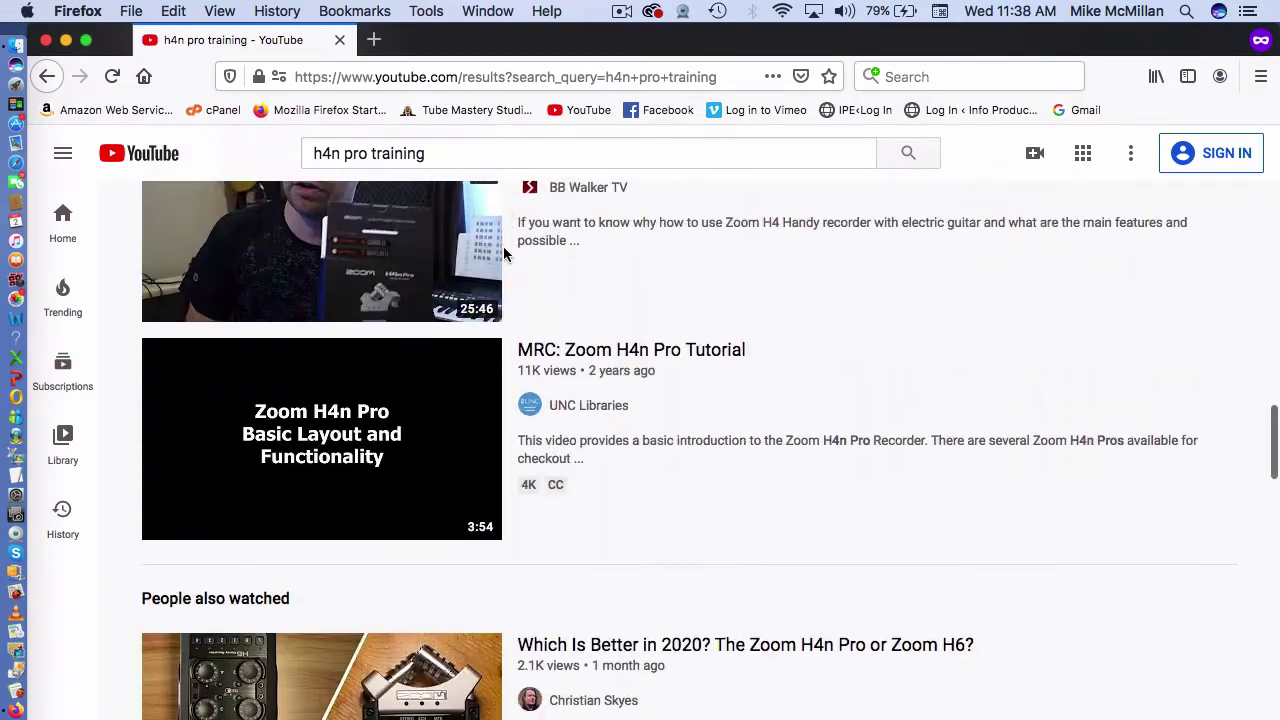
scroll(503, 246, "up", 20)
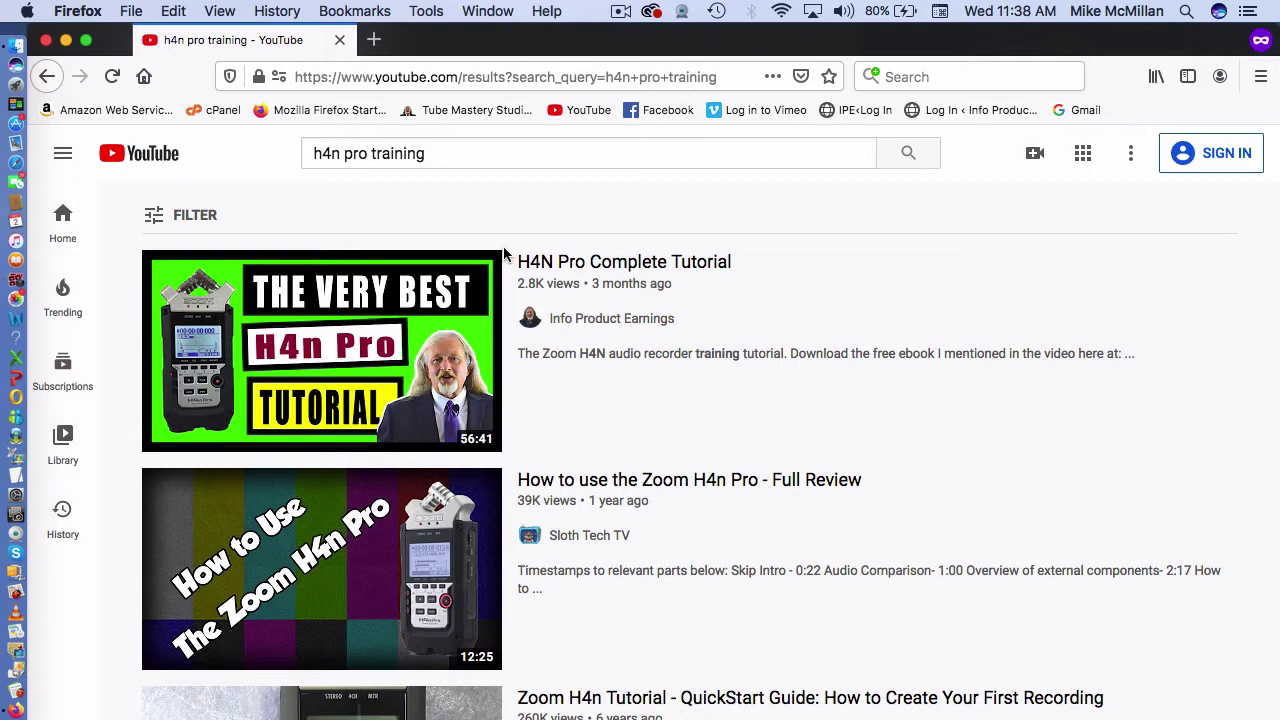
scroll(504, 250, "down", 5)
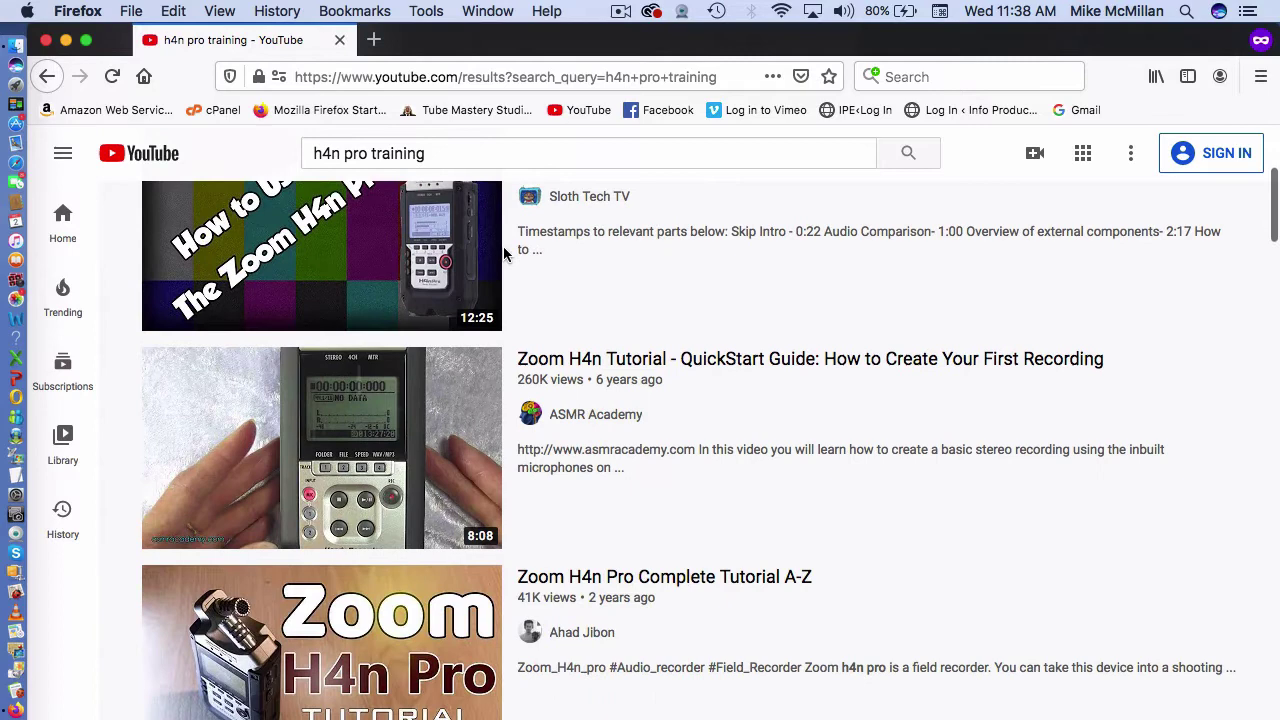
scroll(504, 254, "down", 6)
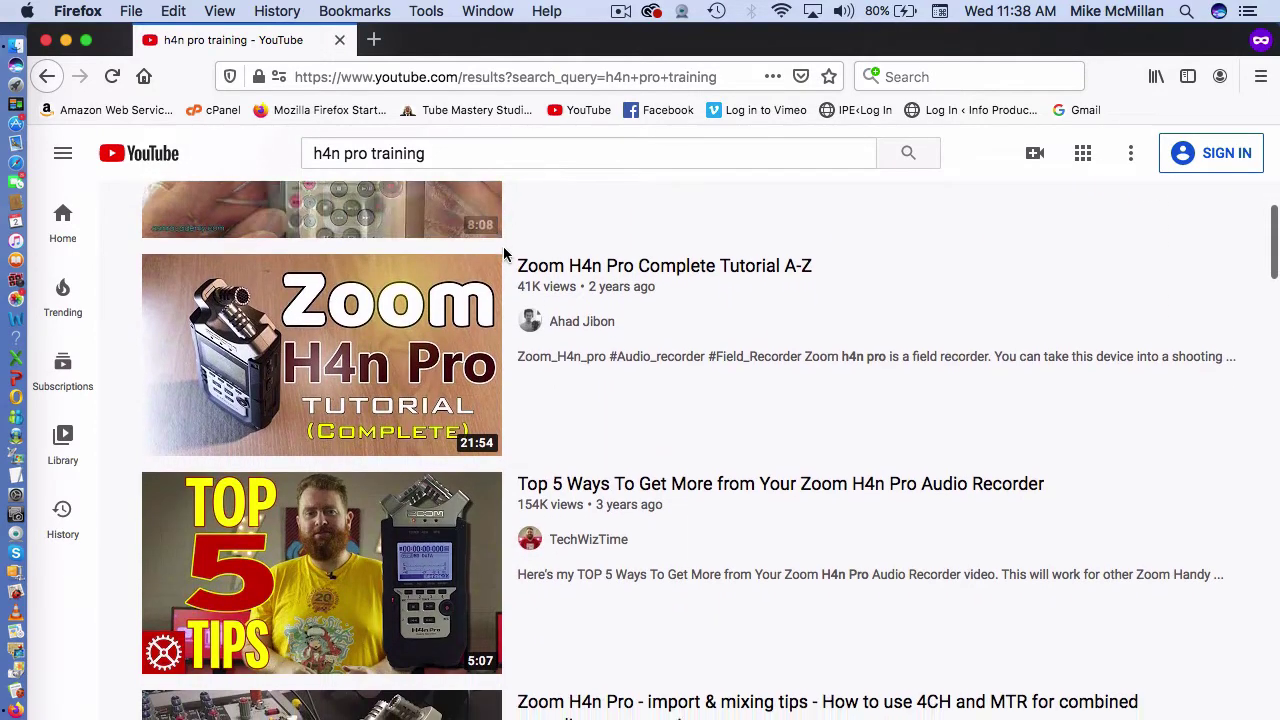
scroll(503, 246, "up", 4)
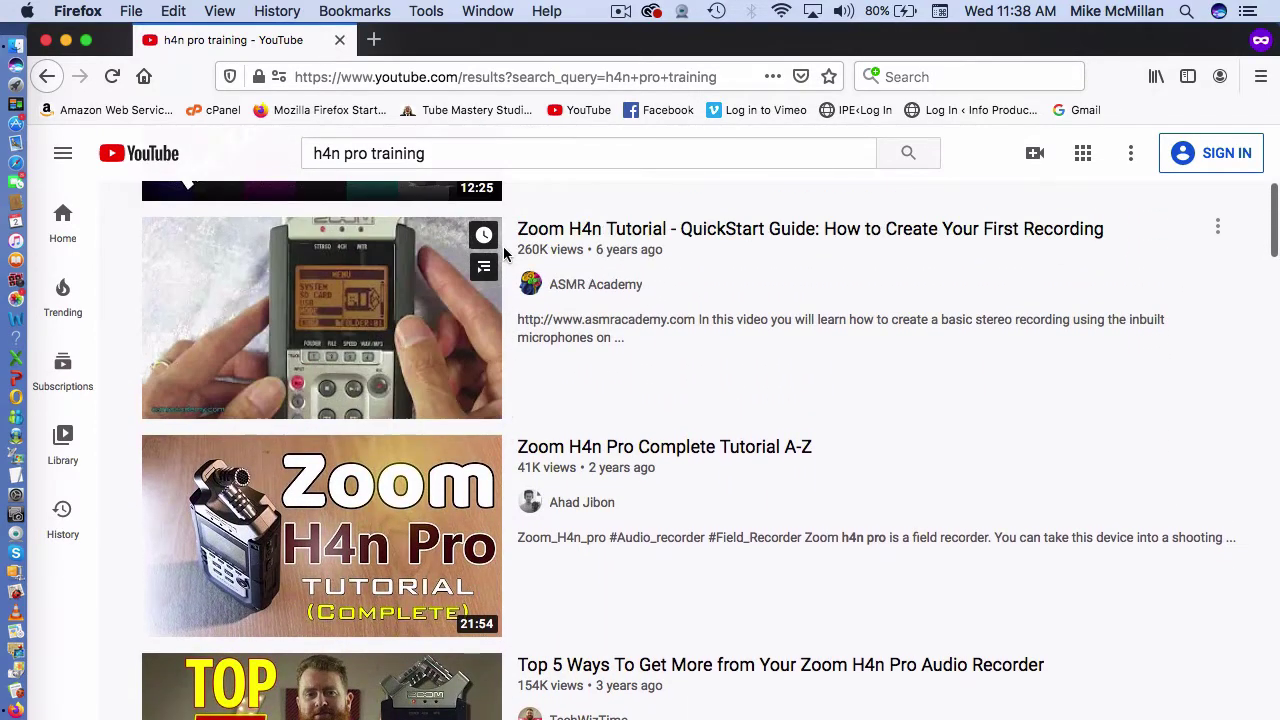
Step: Open the "Top 5 Ways To Get More from Your Zoom H4n Pro Audio Recorder" video, dismiss the sign-in notice and examine its first suggested video
scroll(503, 248, "down", 6)
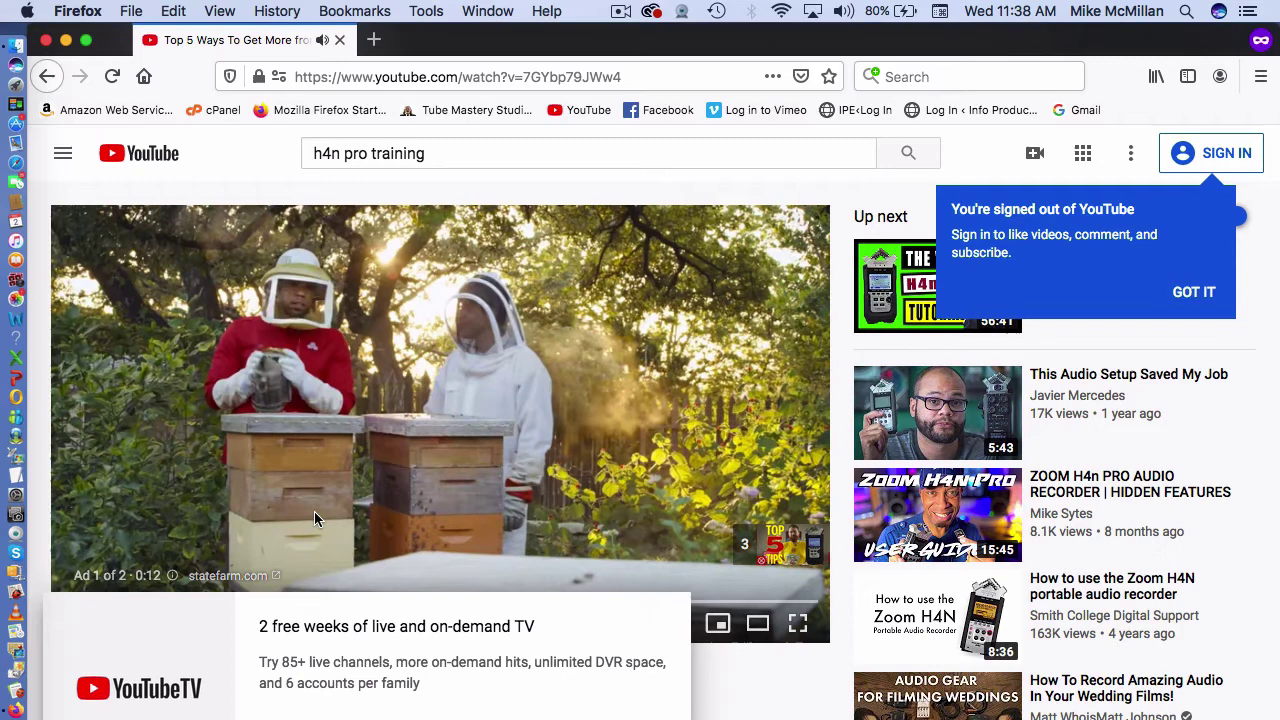
left_click(1188, 297)
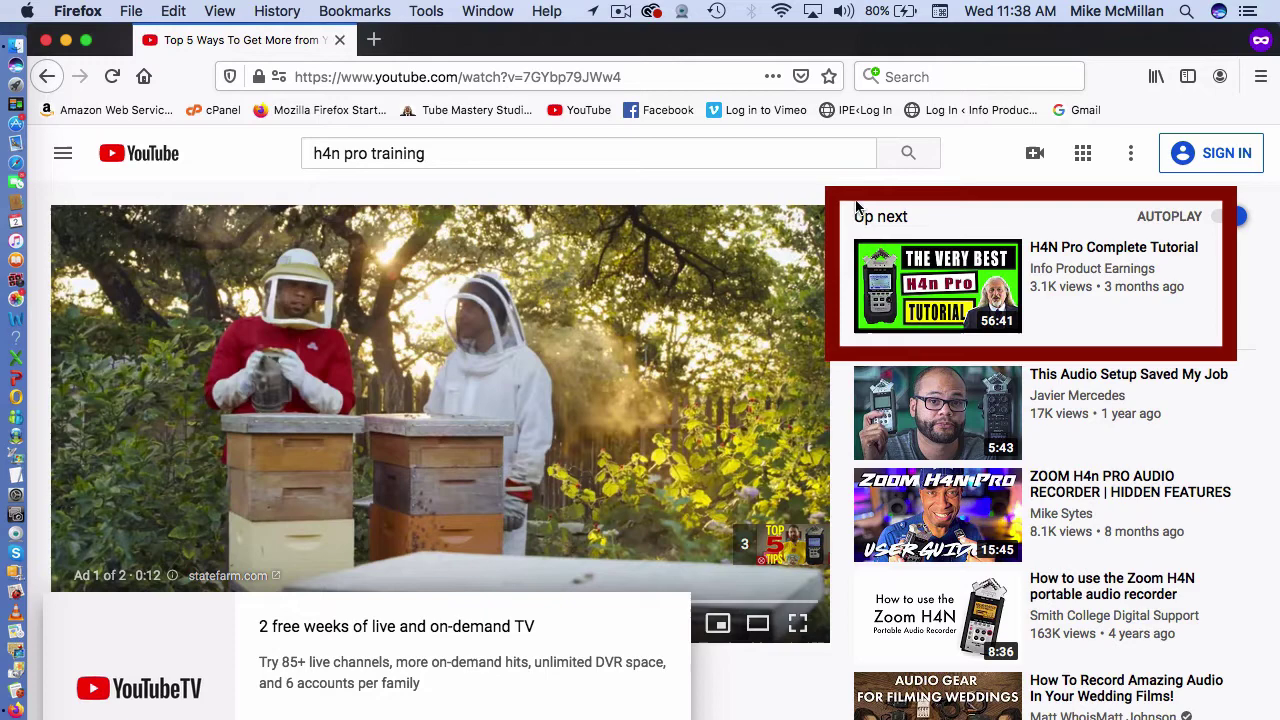
mouse_move(895, 279)
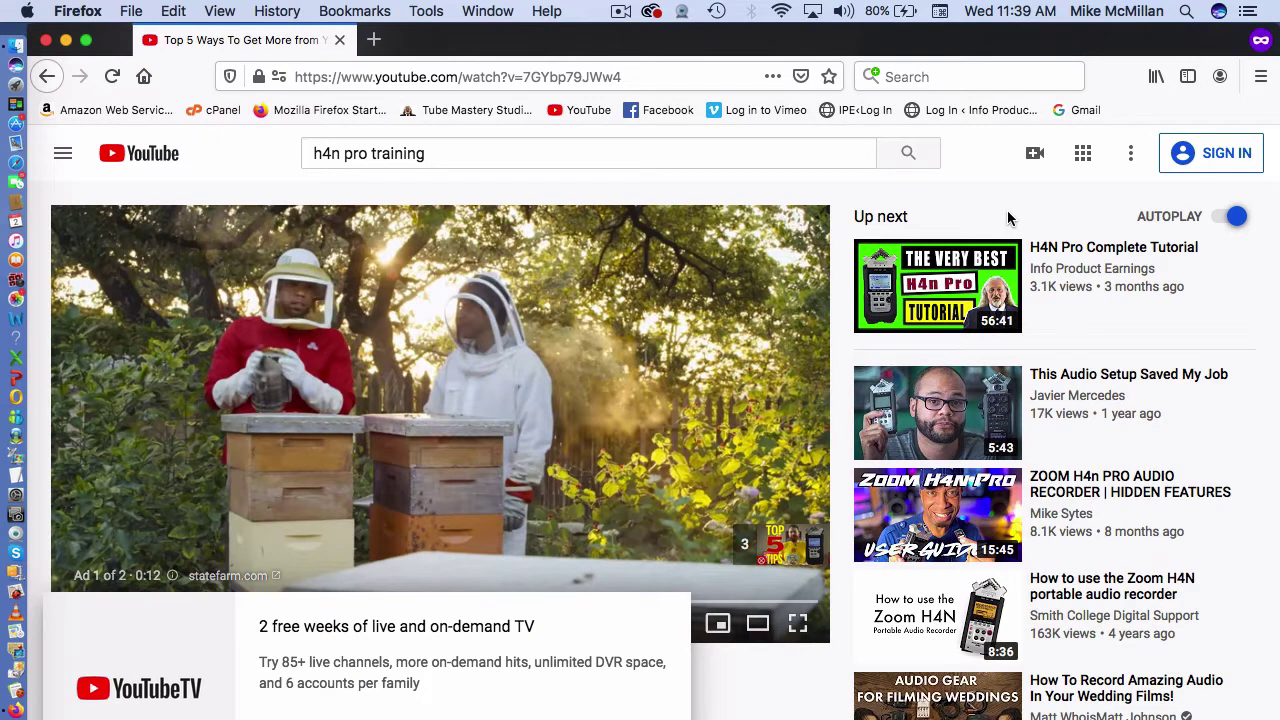
Step: Return to the results, open and pause "Zoom H4n Pro MTR Mode Setup | Multi-Track Recording", and look for "H4N Pro Complete Tutorial" among its suggestions
left_click(46, 80)
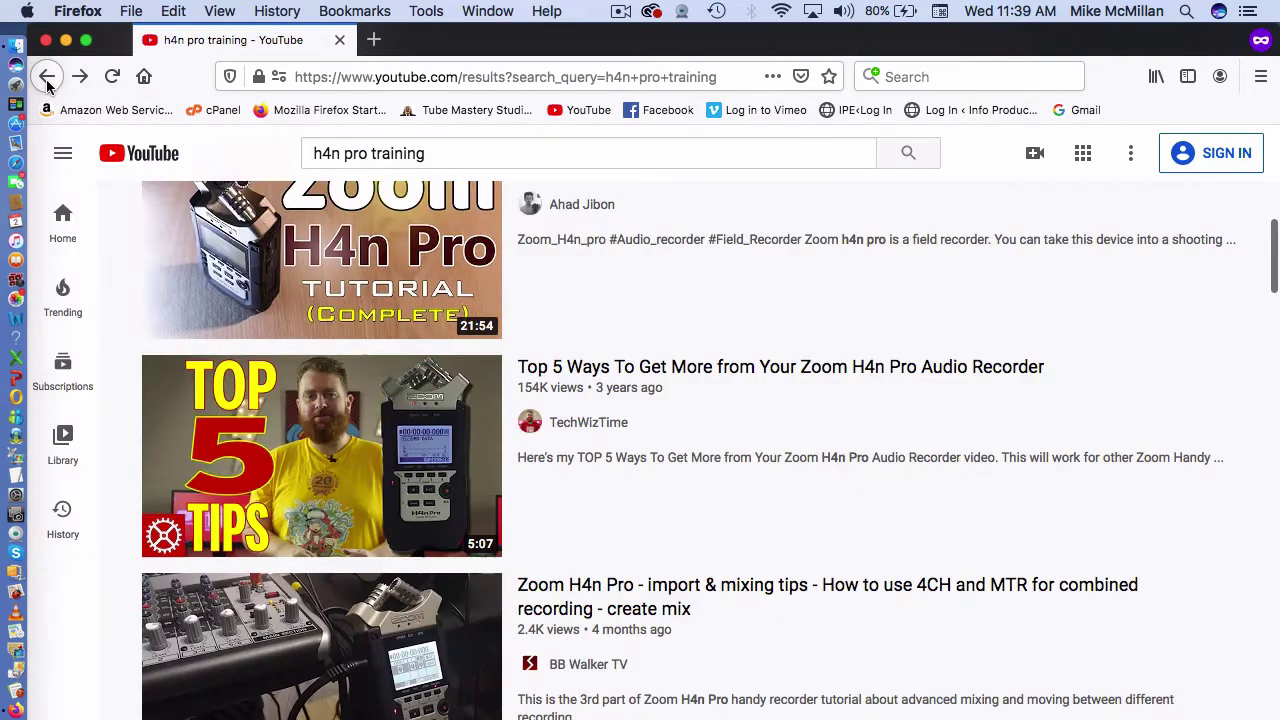
scroll(410, 287, "down", 5)
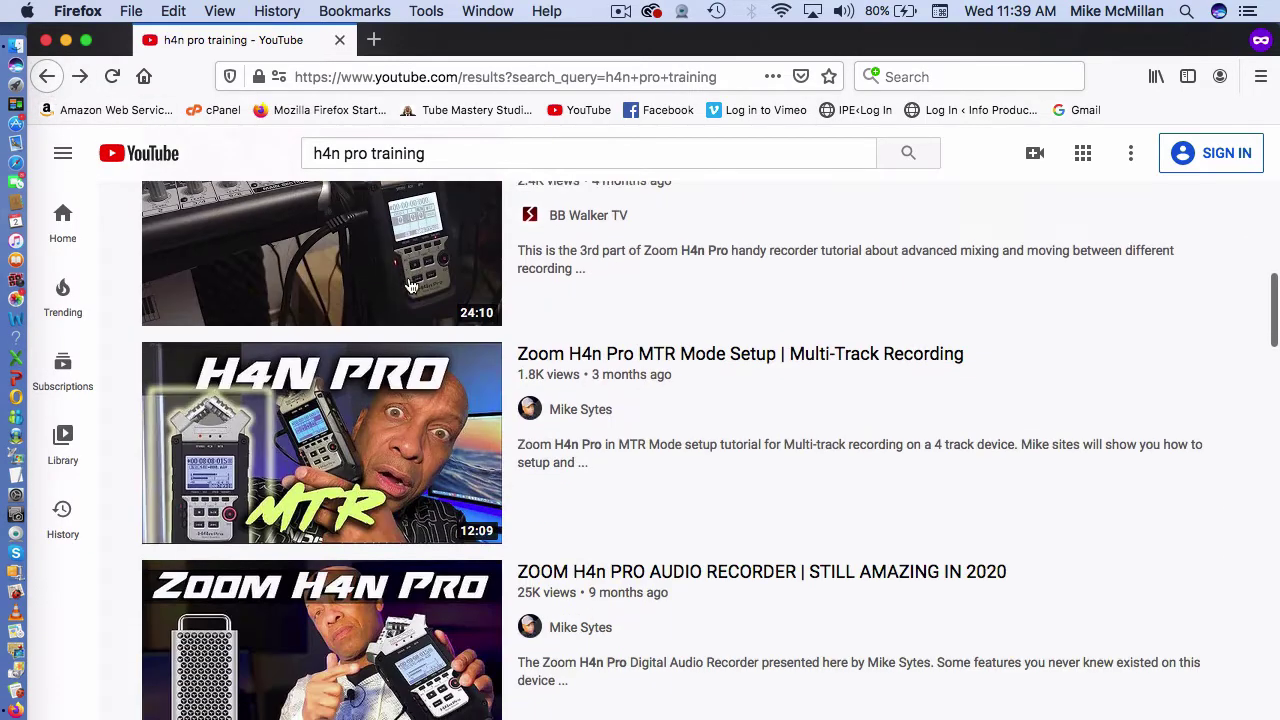
scroll(410, 290, "down", 1)
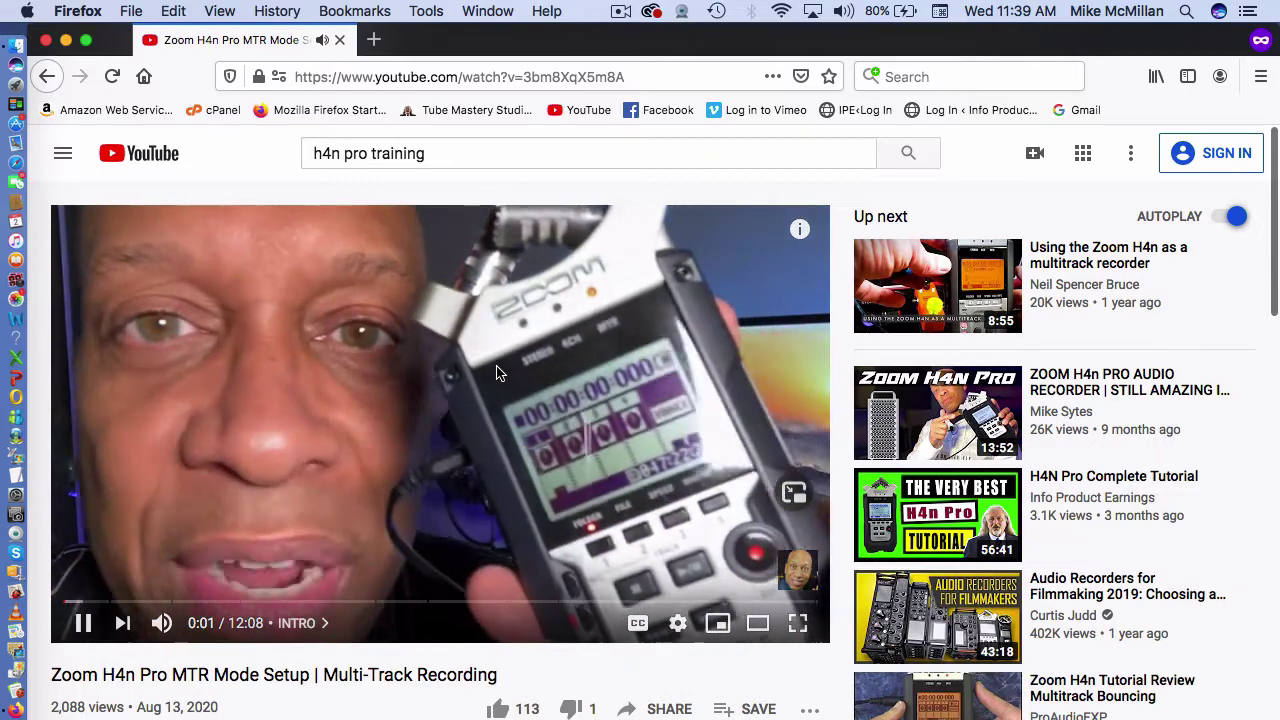
left_click(497, 373)
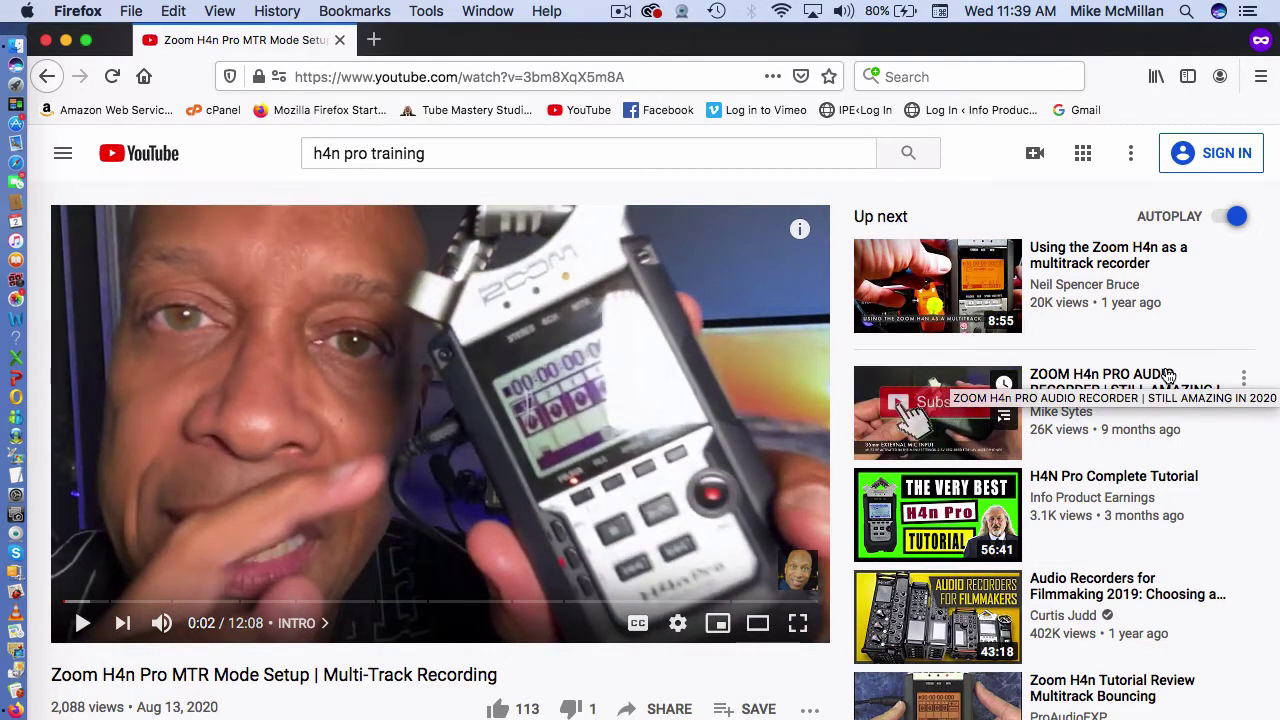
mouse_move(1190, 490)
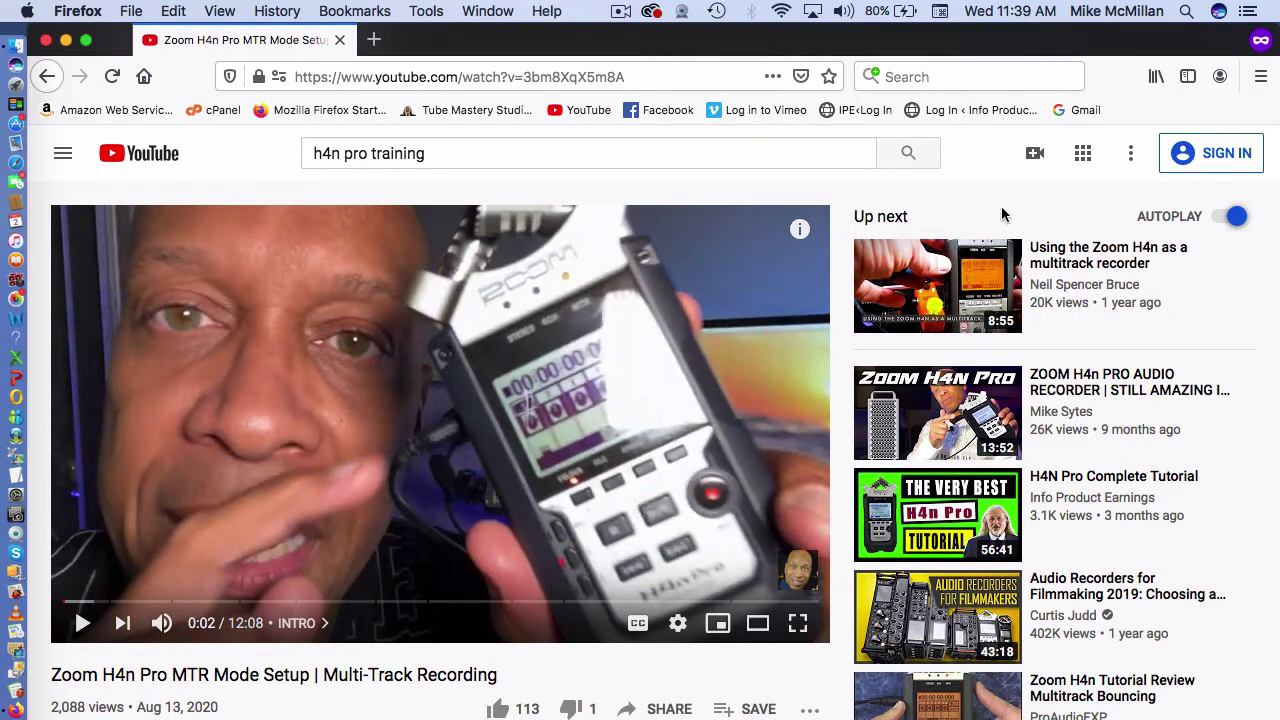
mouse_move(1032, 516)
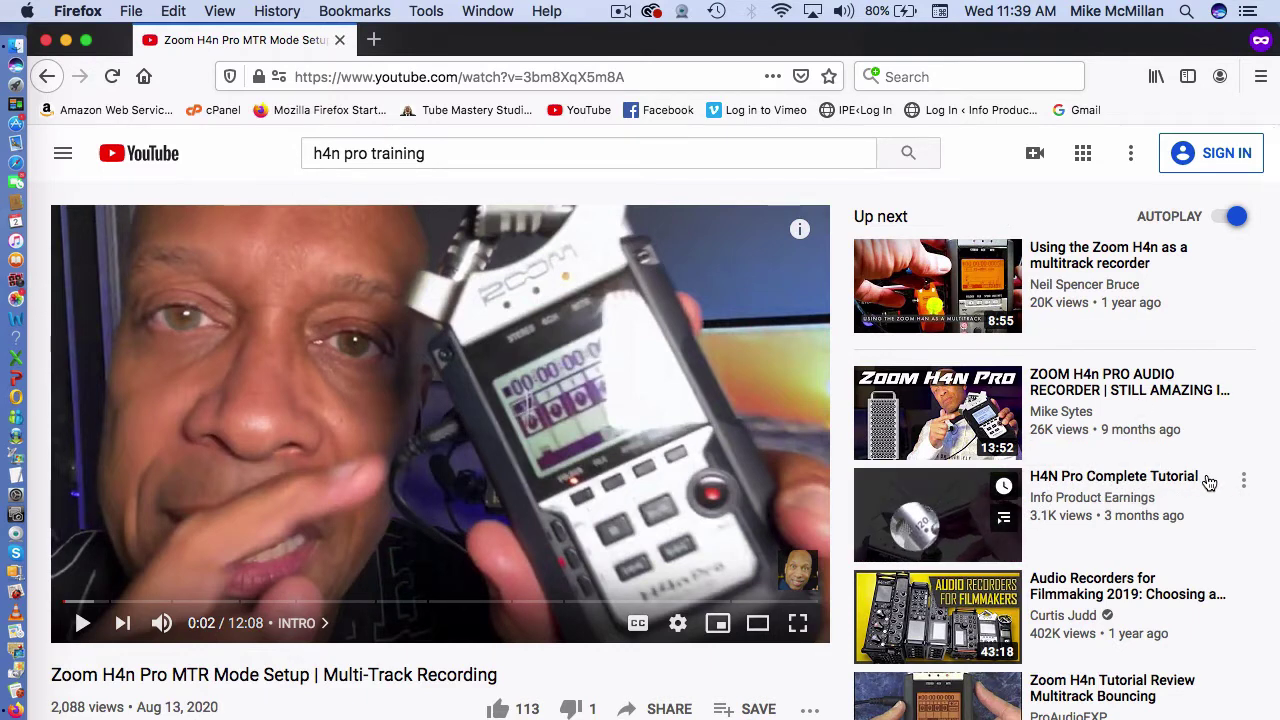
Step: From the search results, open and pause "How to use the Zoom H4n Pro - Full Review" and compare the thumbnails of its suggested videos
left_click(52, 78)
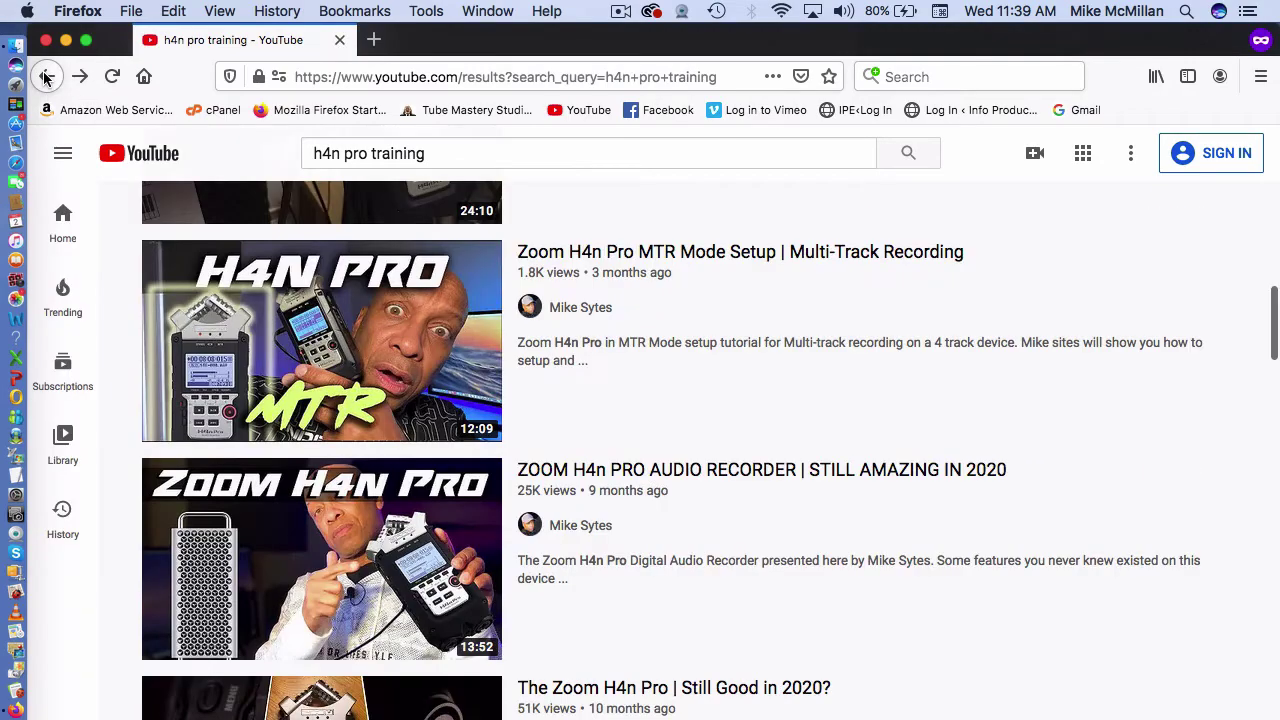
scroll(530, 393, "down", 10)
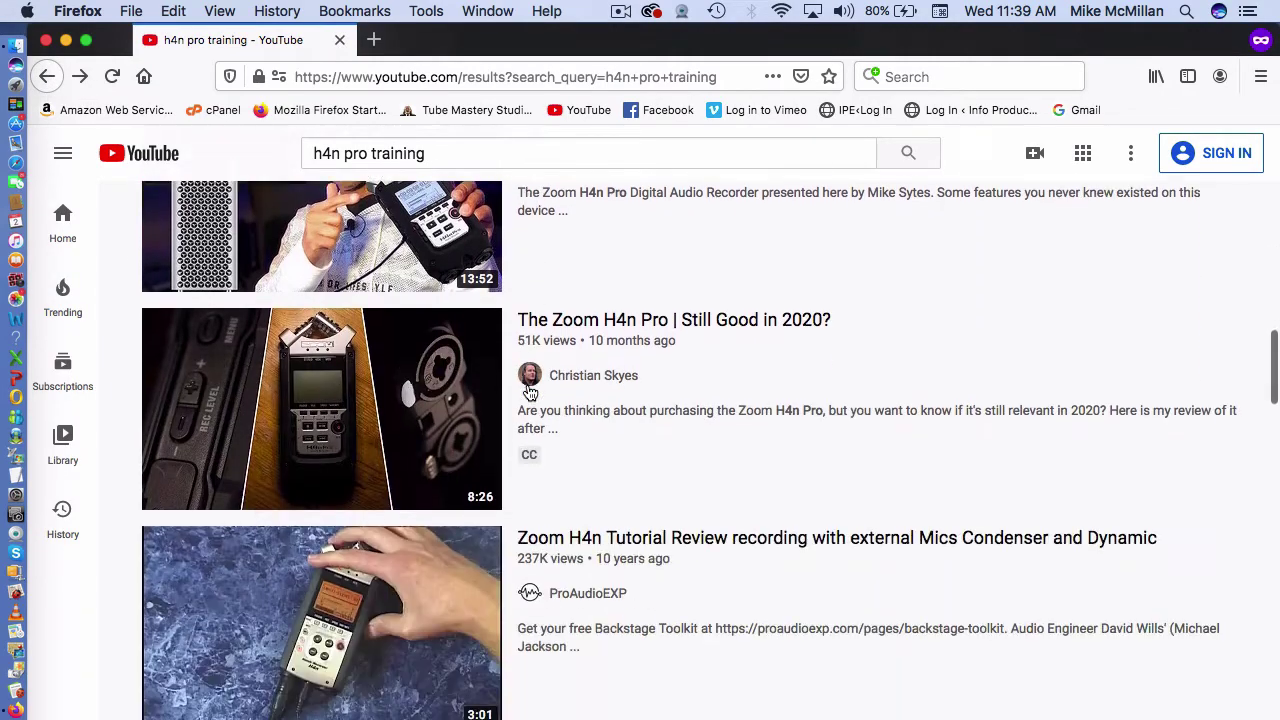
scroll(530, 393, "up", 20)
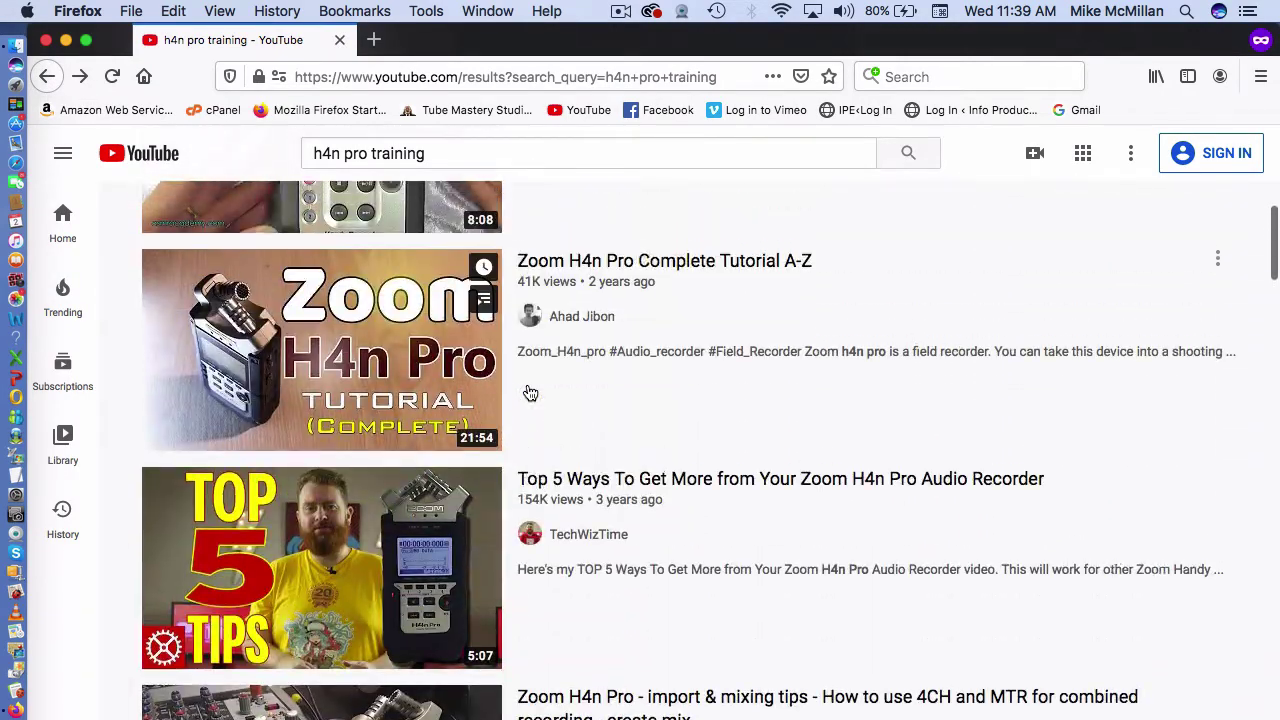
scroll(530, 393, "down", 3)
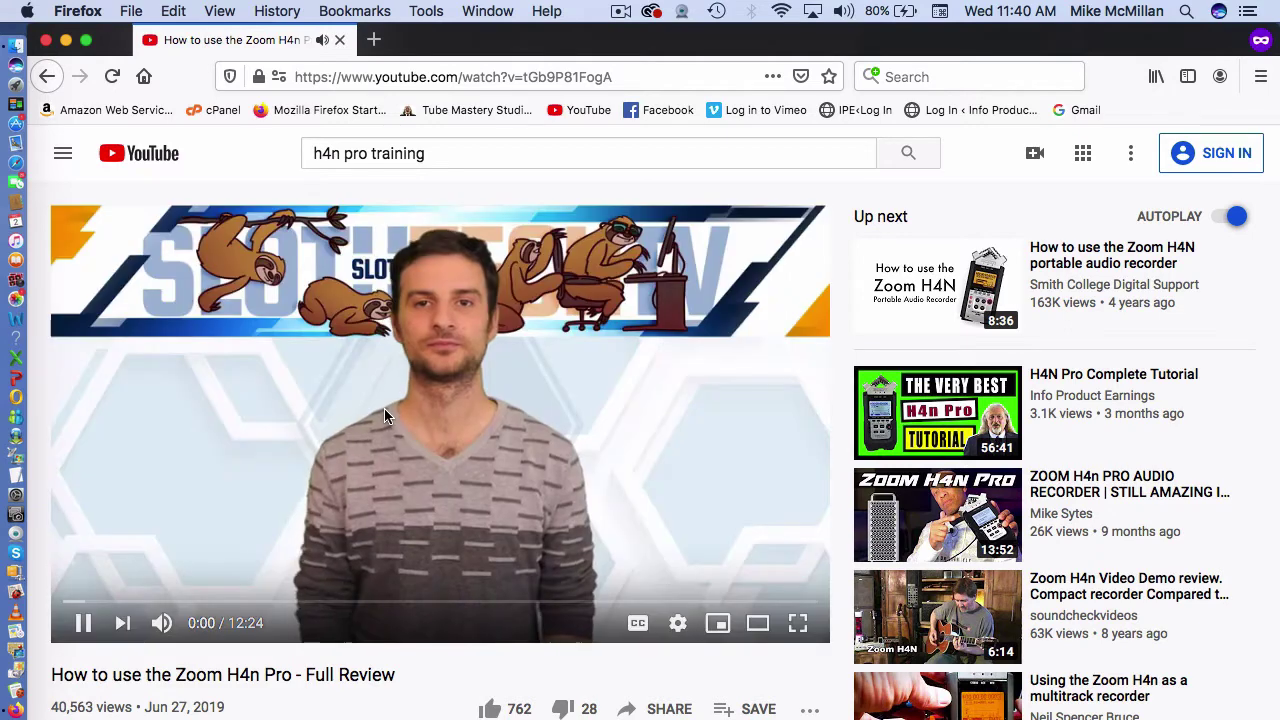
left_click(575, 432)
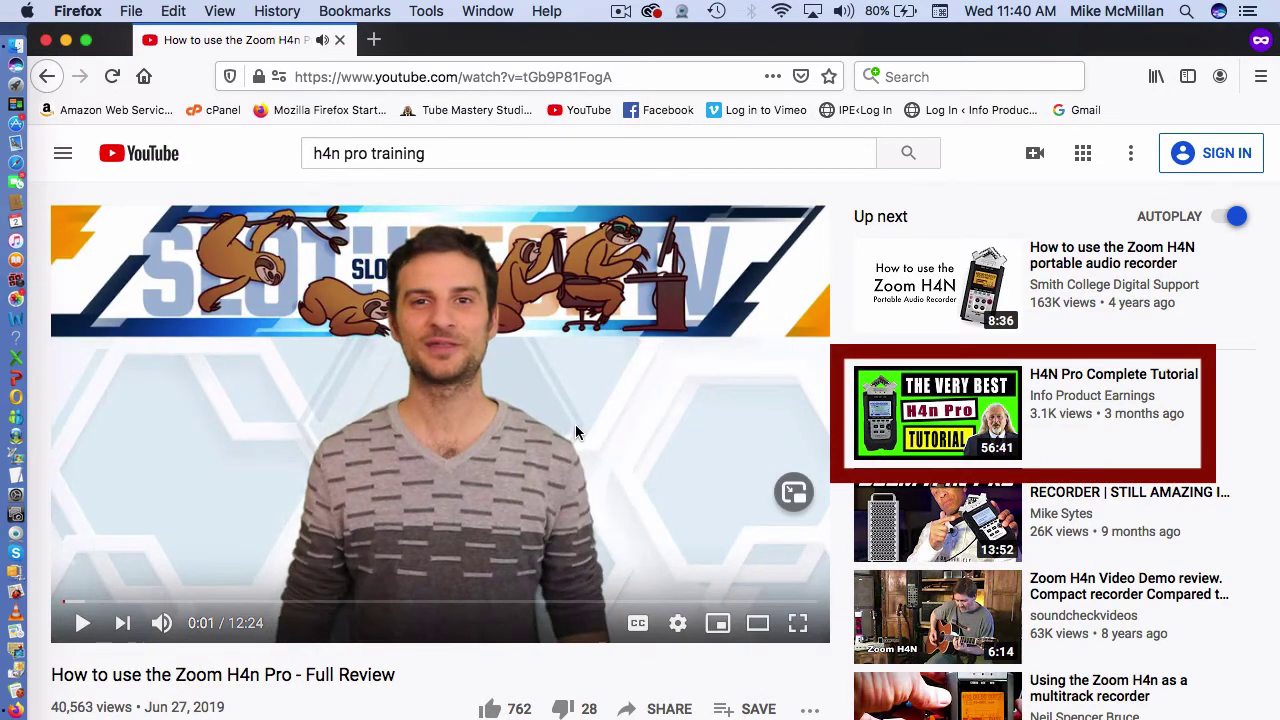
mouse_move(1040, 400)
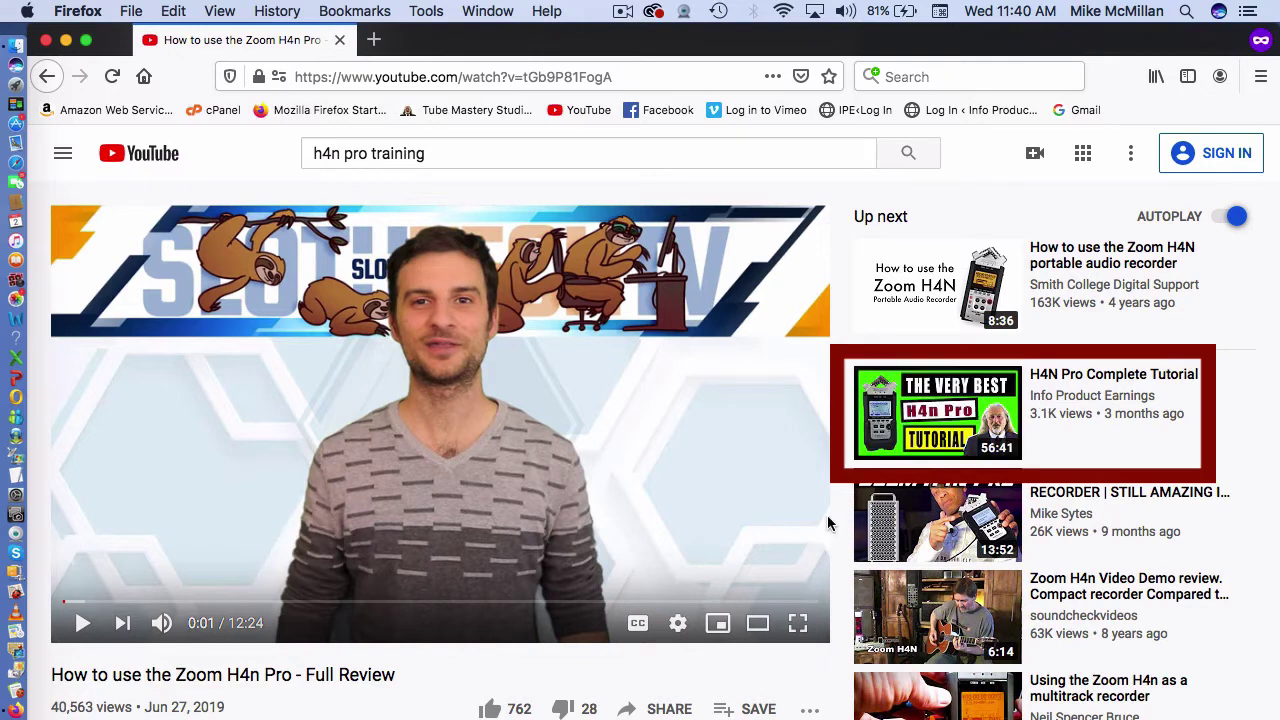
mouse_move(919, 414)
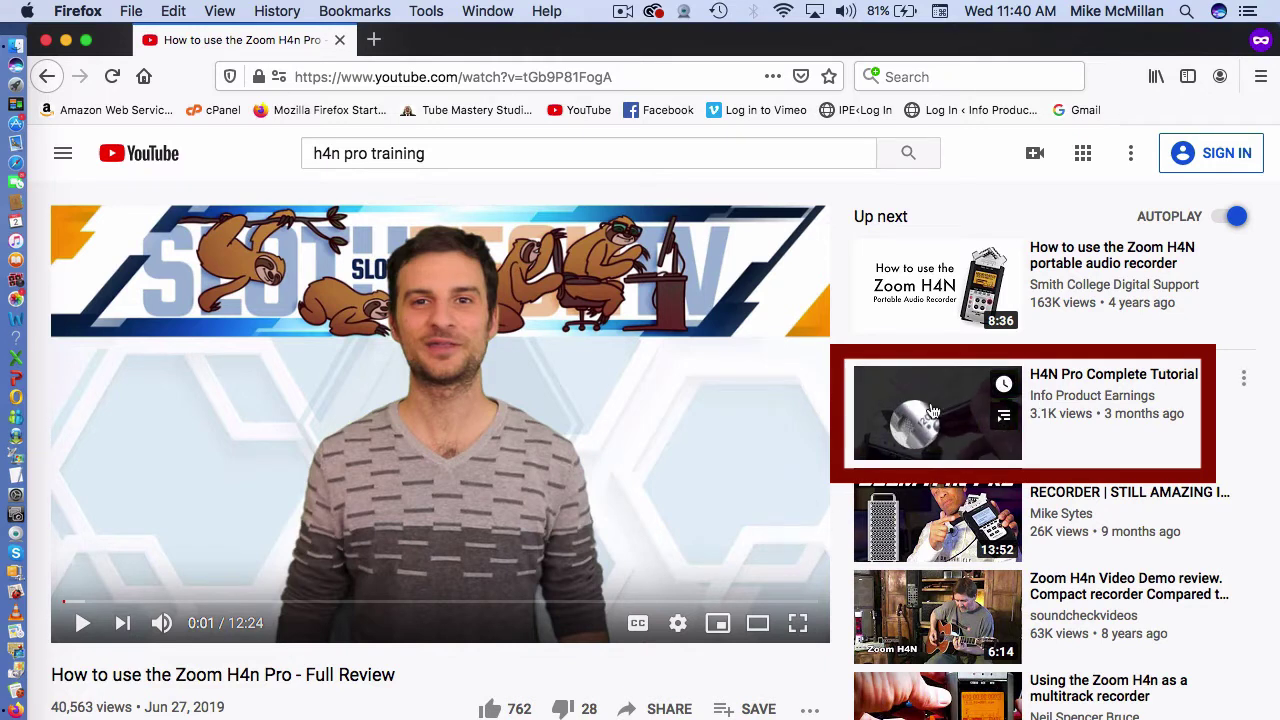
mouse_move(990, 487)
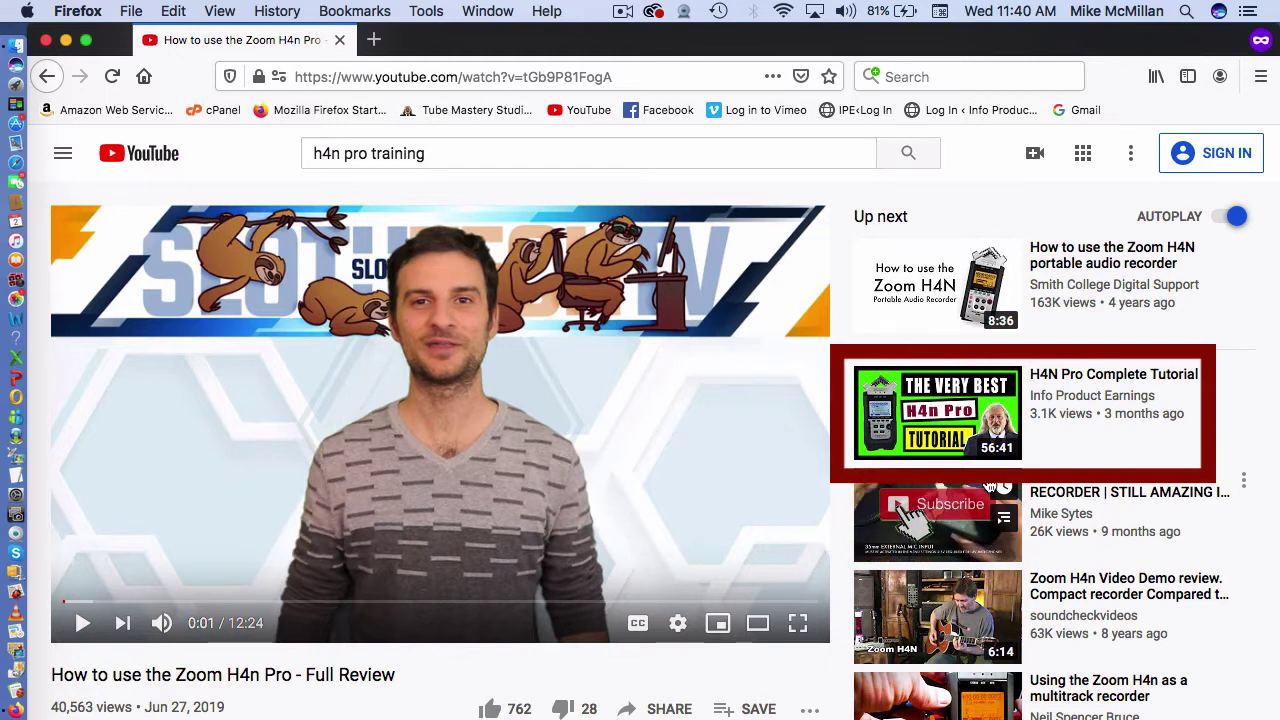
mouse_move(1108, 388)
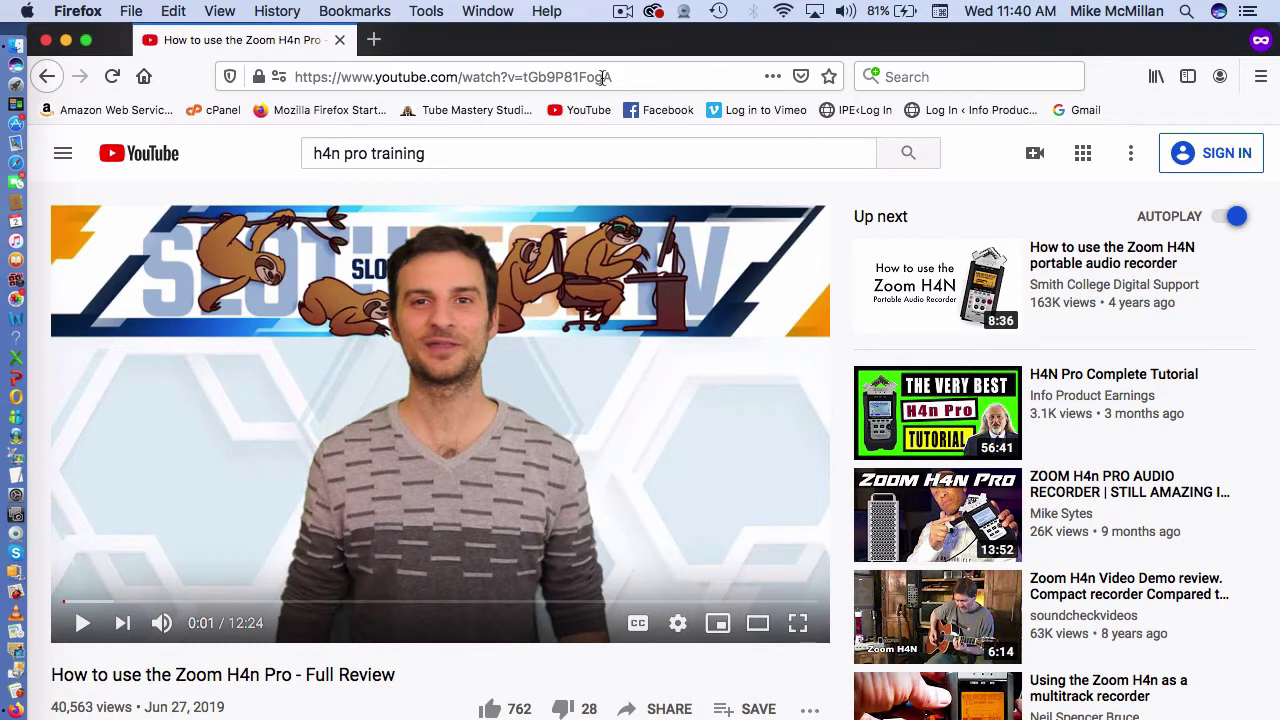
Step: Close the private window and sign in to YouTube with the listed Google account and its password
left_click(45, 41)
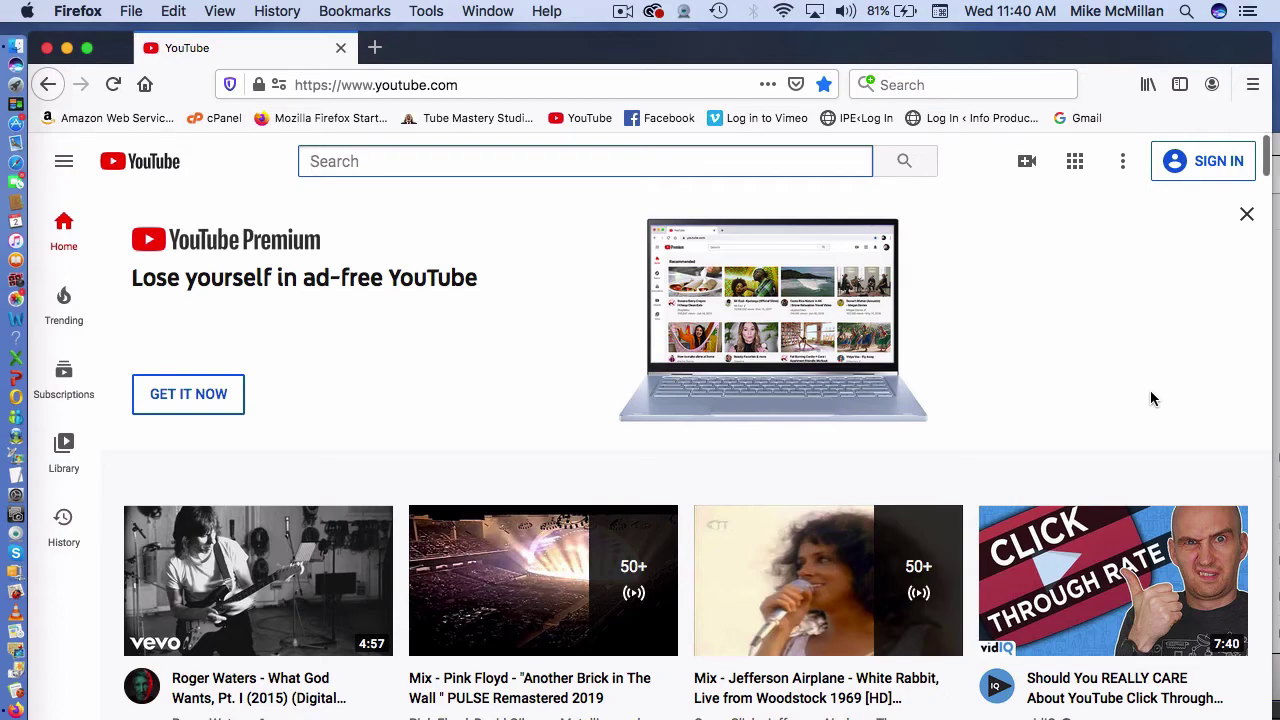
scroll(1151, 398, "down", 8)
scroll(1152, 398, "up", 8)
left_click(1218, 168)
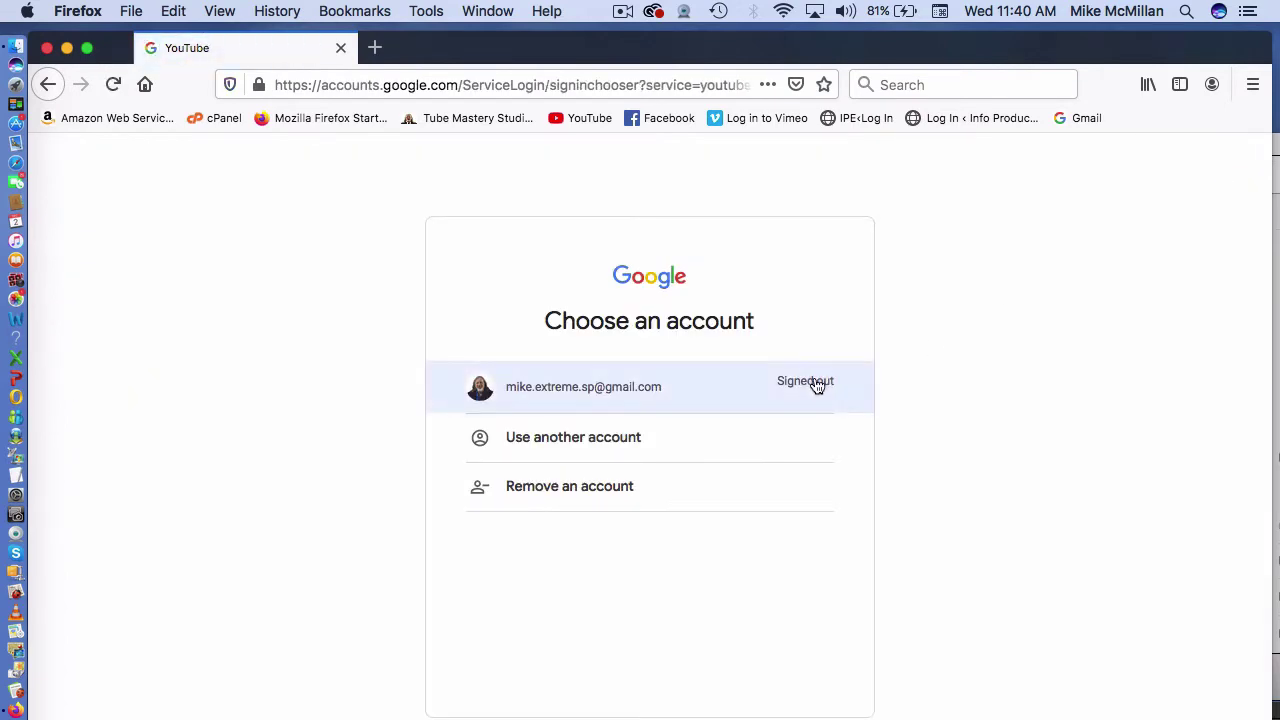
left_click(817, 386)
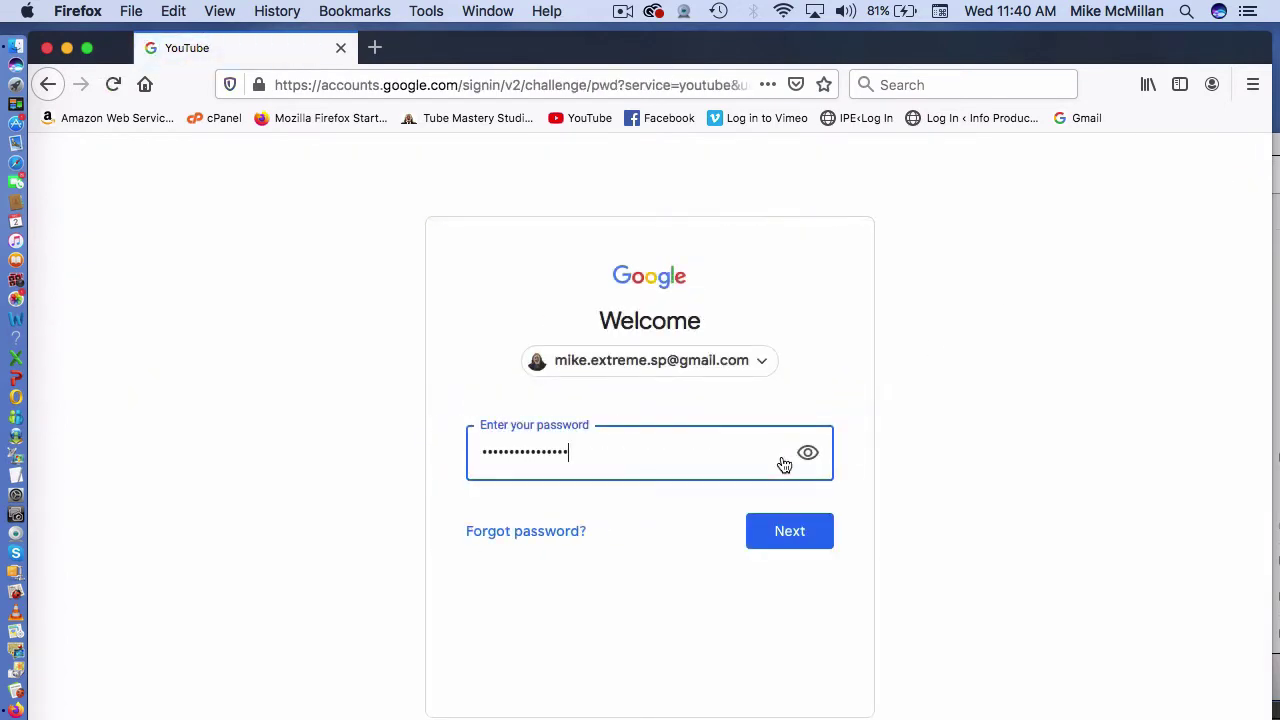
left_click(796, 528)
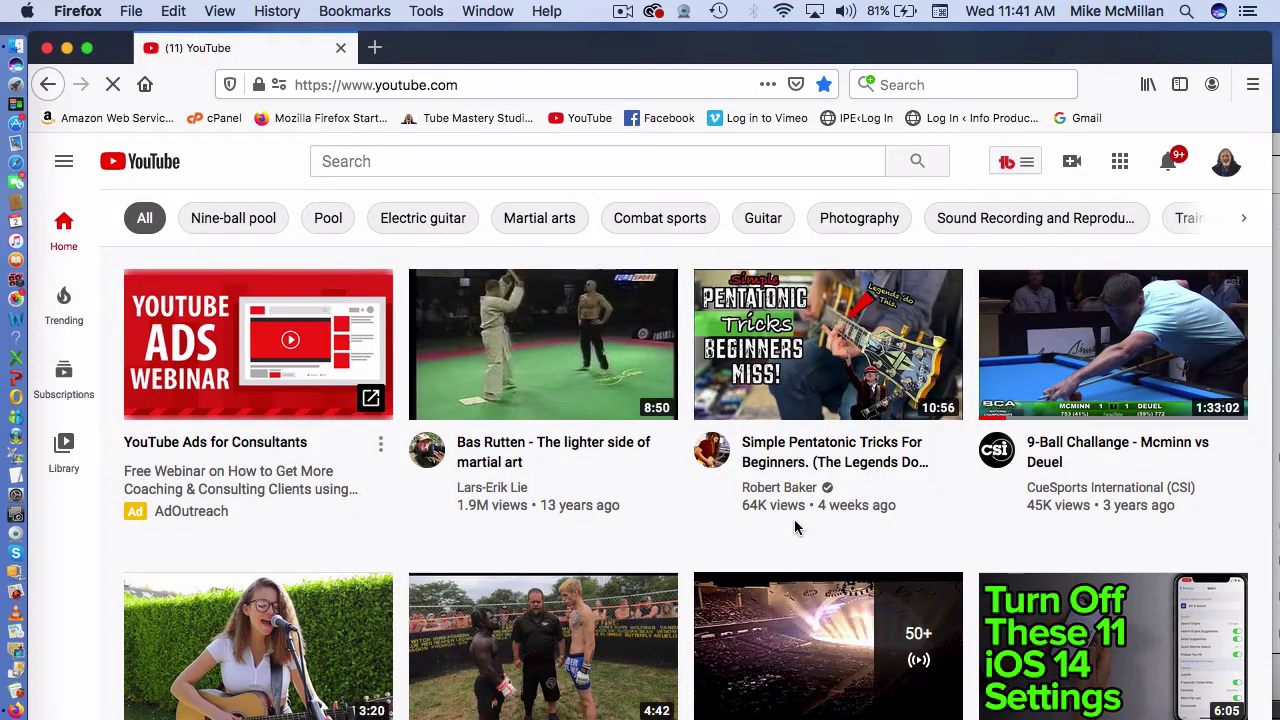
Step: Open YouTube Studio for the signed-in channel and show its list of uploaded videos
left_click(1226, 161)
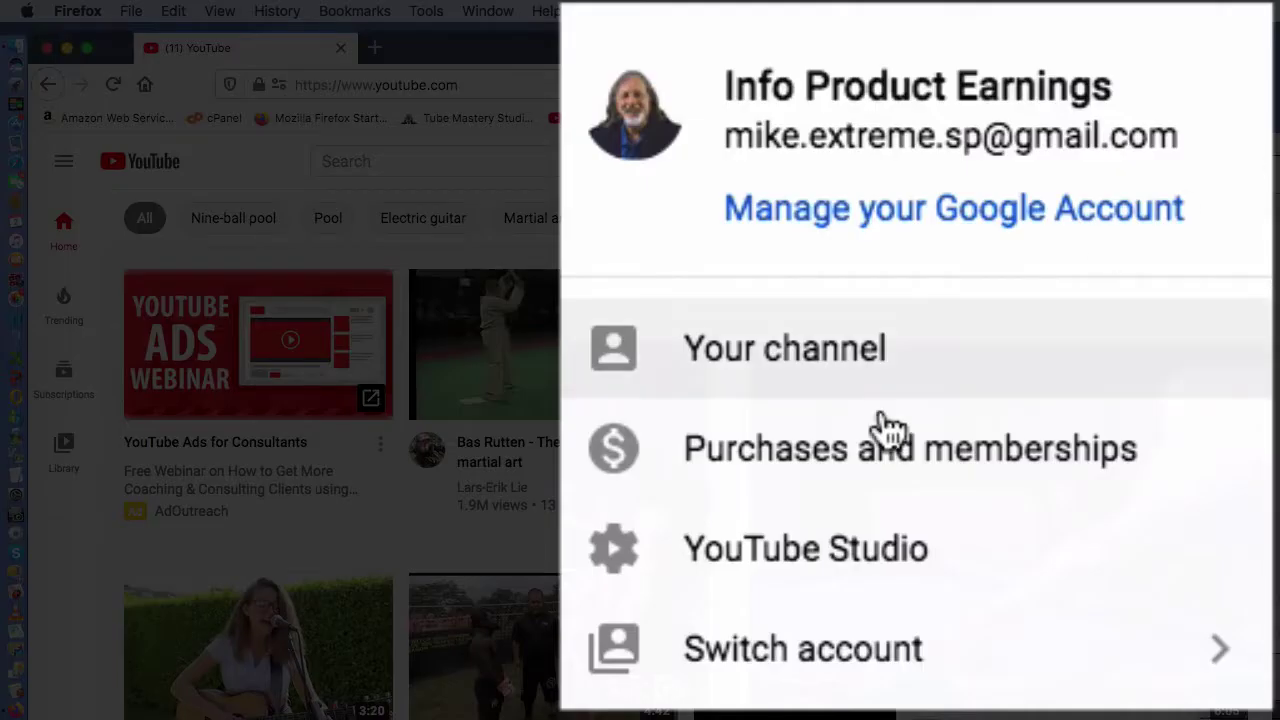
left_click(829, 551)
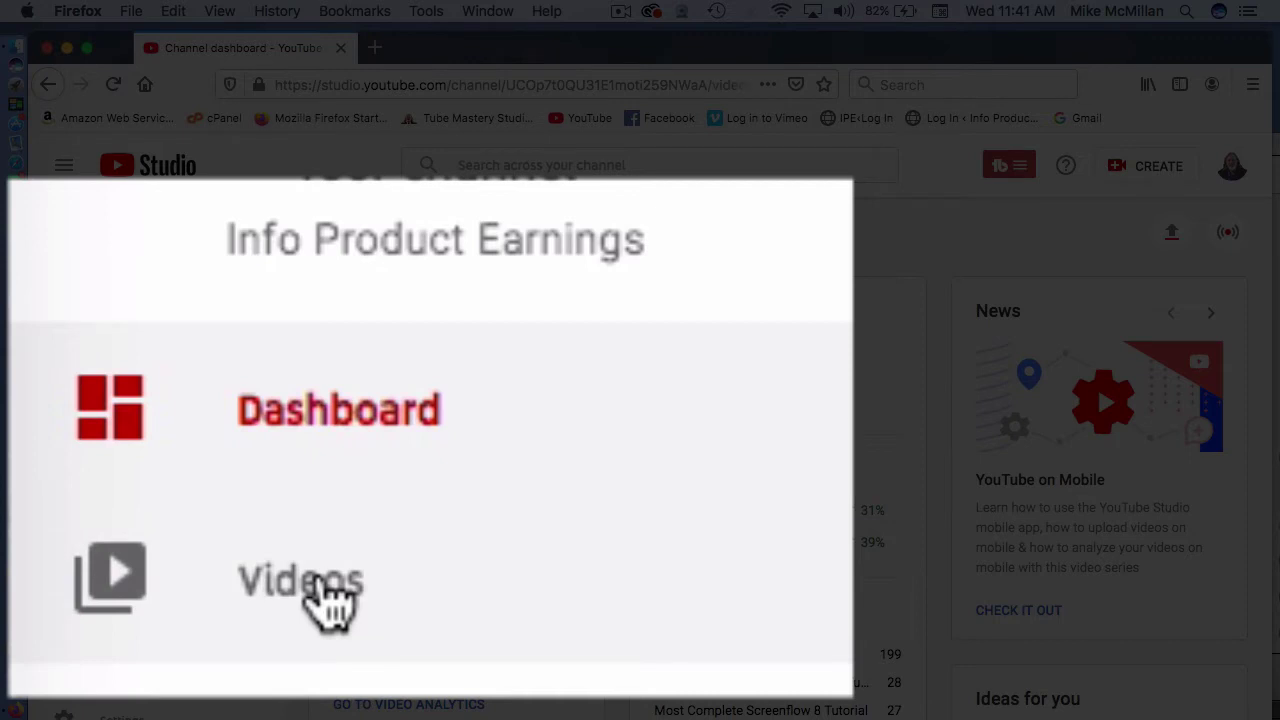
left_click(128, 481)
Step: Find "H4N Pro Complete Tutorial" among the channel's uploads and open its analytics
scroll(776, 492, "down", 3)
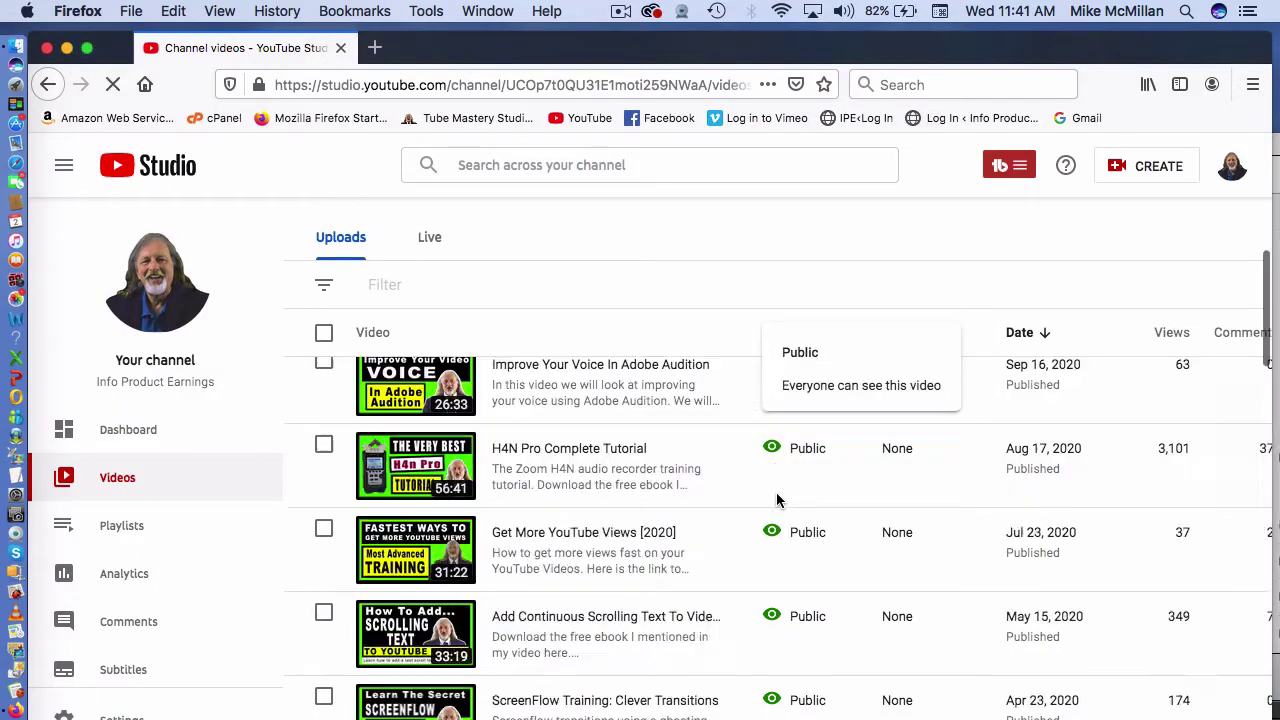
scroll(776, 498, "down", 5)
scroll(776, 498, "up", 15)
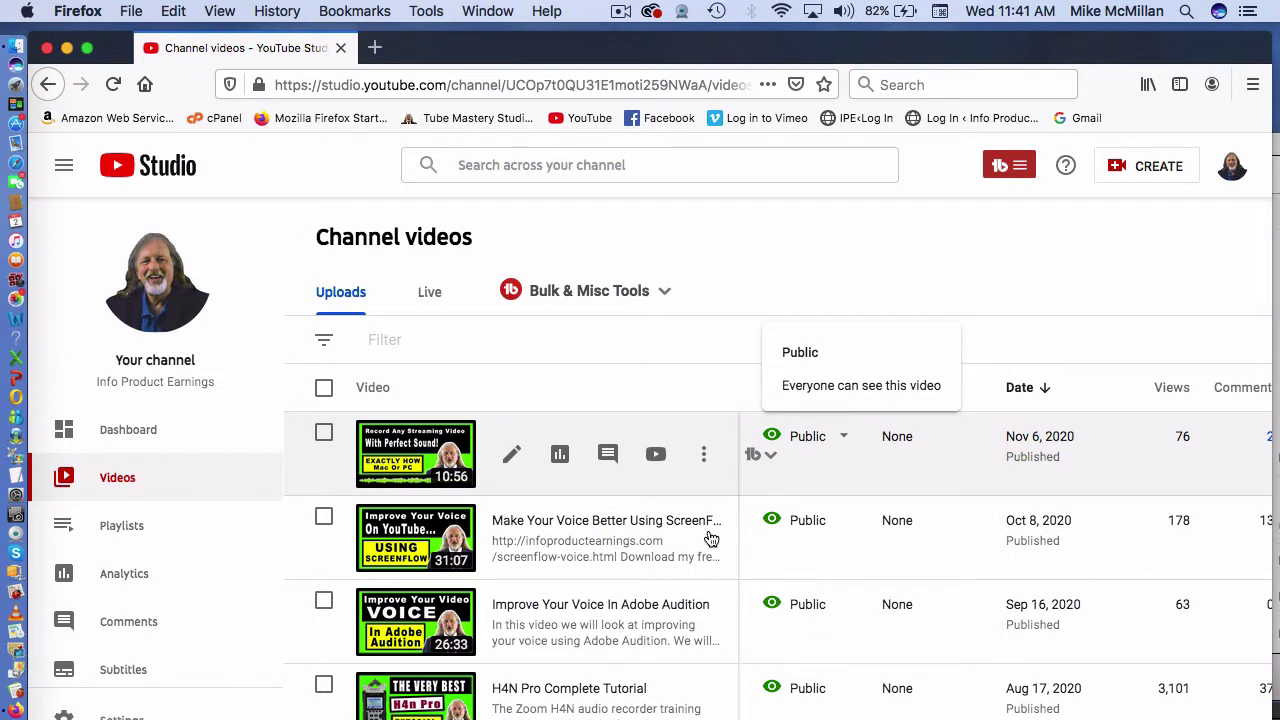
scroll(490, 660, "down", 3)
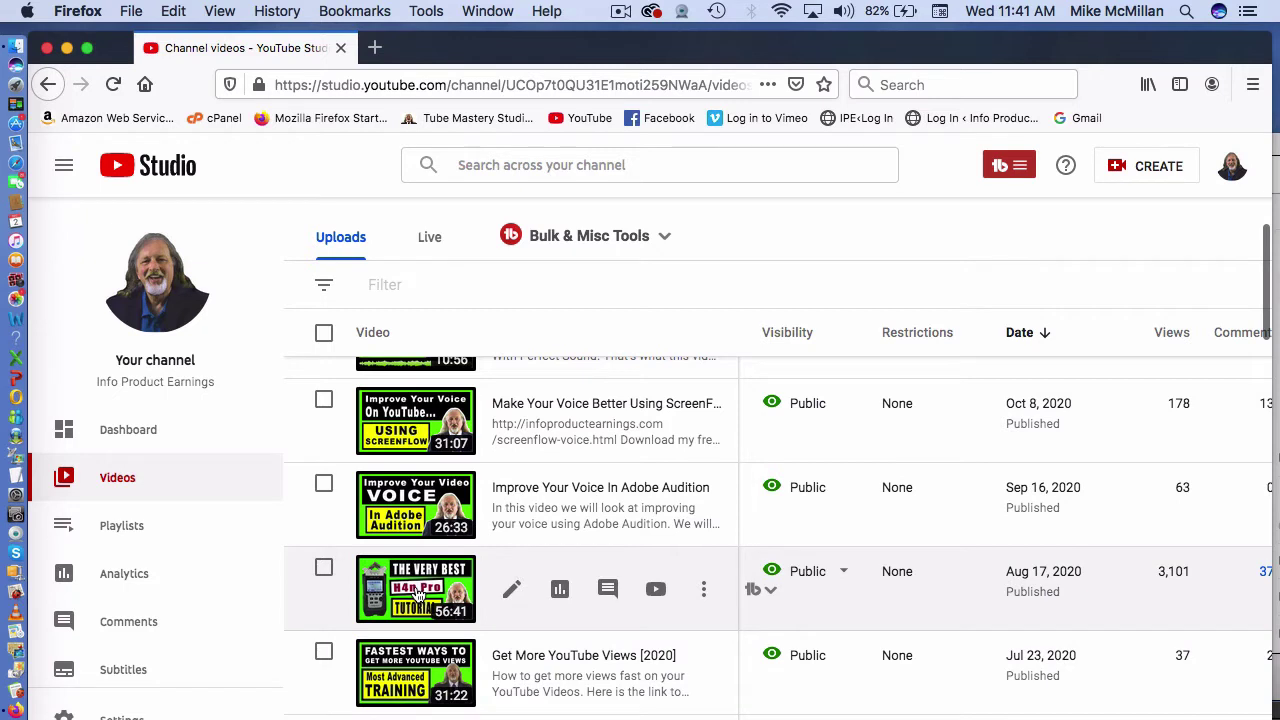
left_click(561, 591)
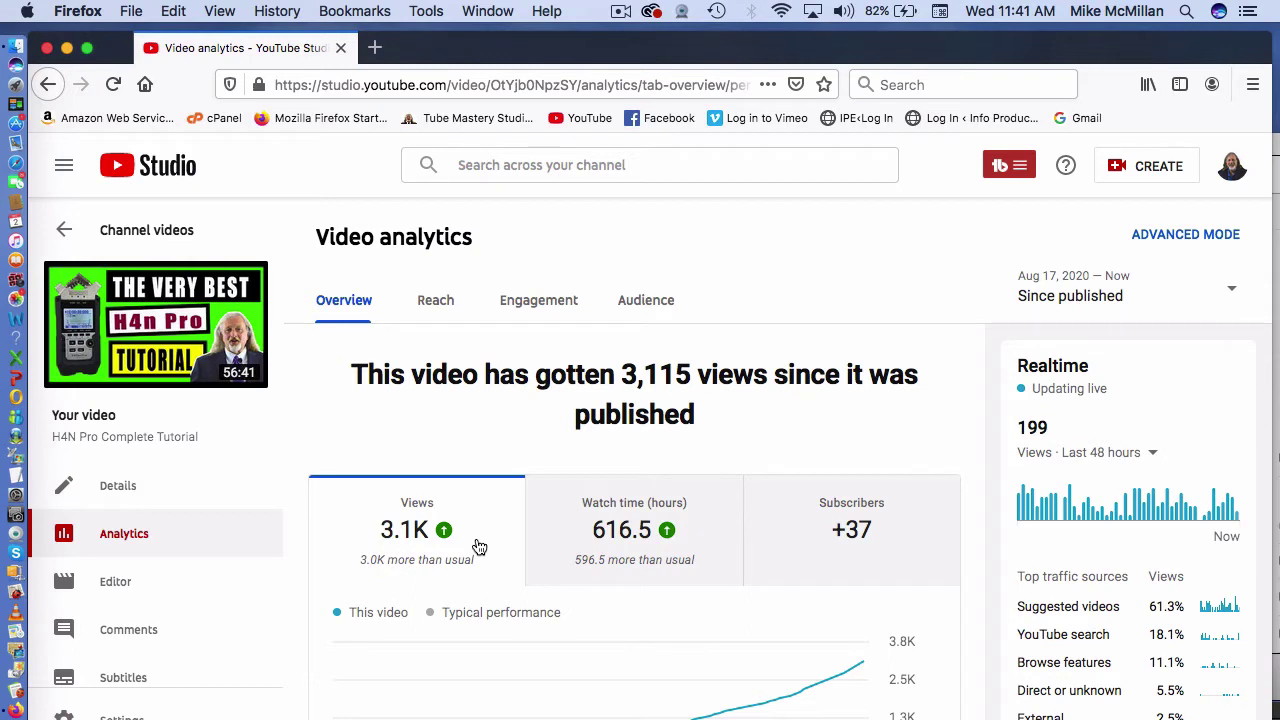
Step: Review the video's views, watch time and top traffic sources in the overview, and its impressions and click-through rate in the Reach analytics
scroll(479, 547, "down", 2)
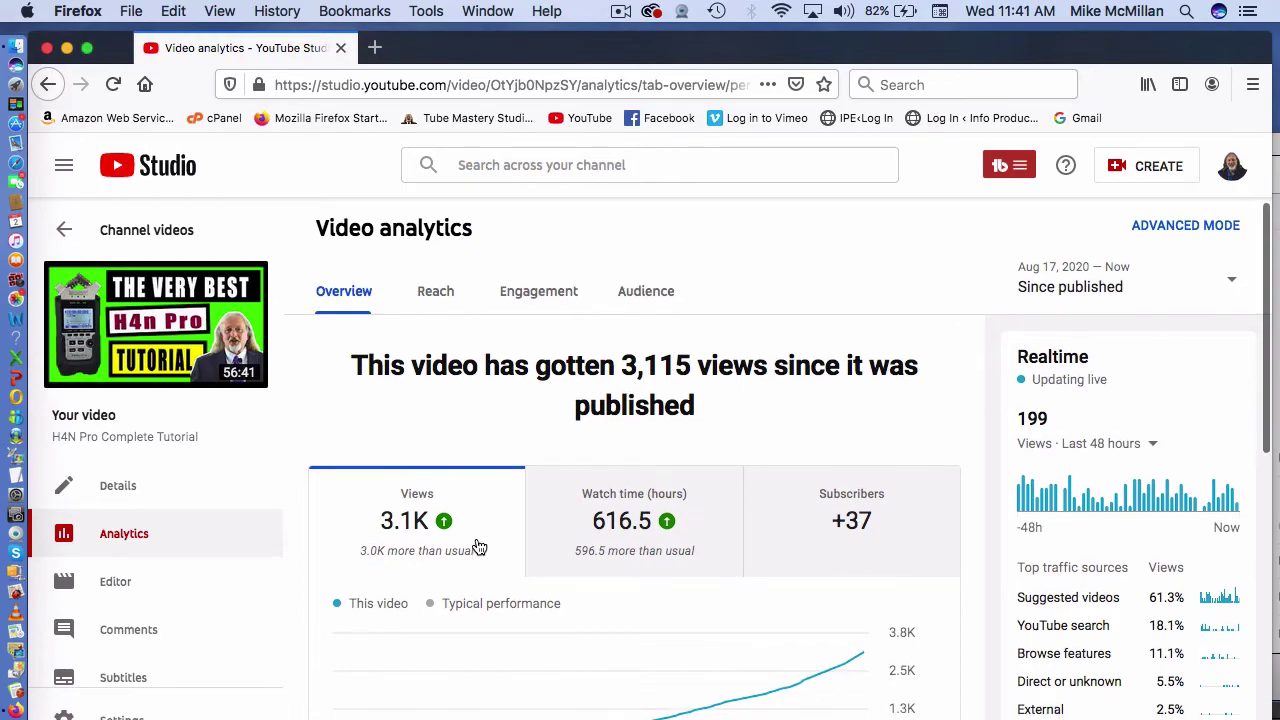
scroll(479, 547, "down", 2)
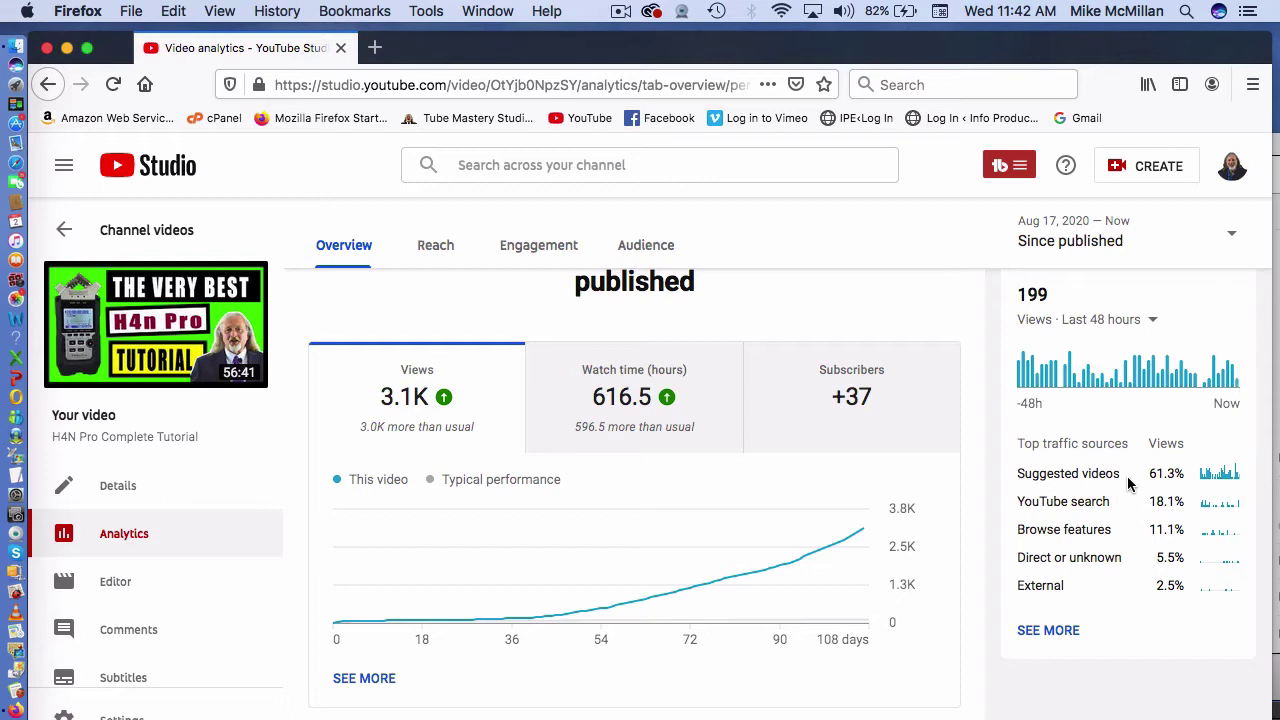
scroll(1127, 484, "down", 3)
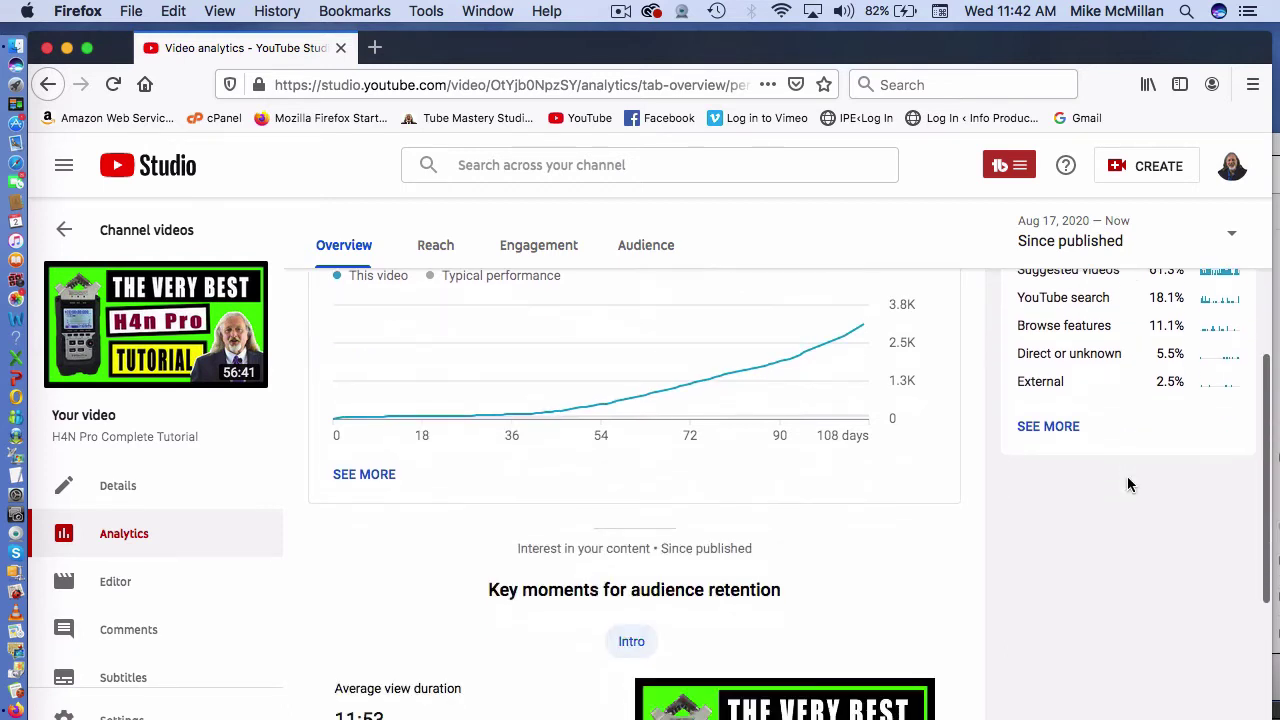
scroll(1127, 484, "up", 5)
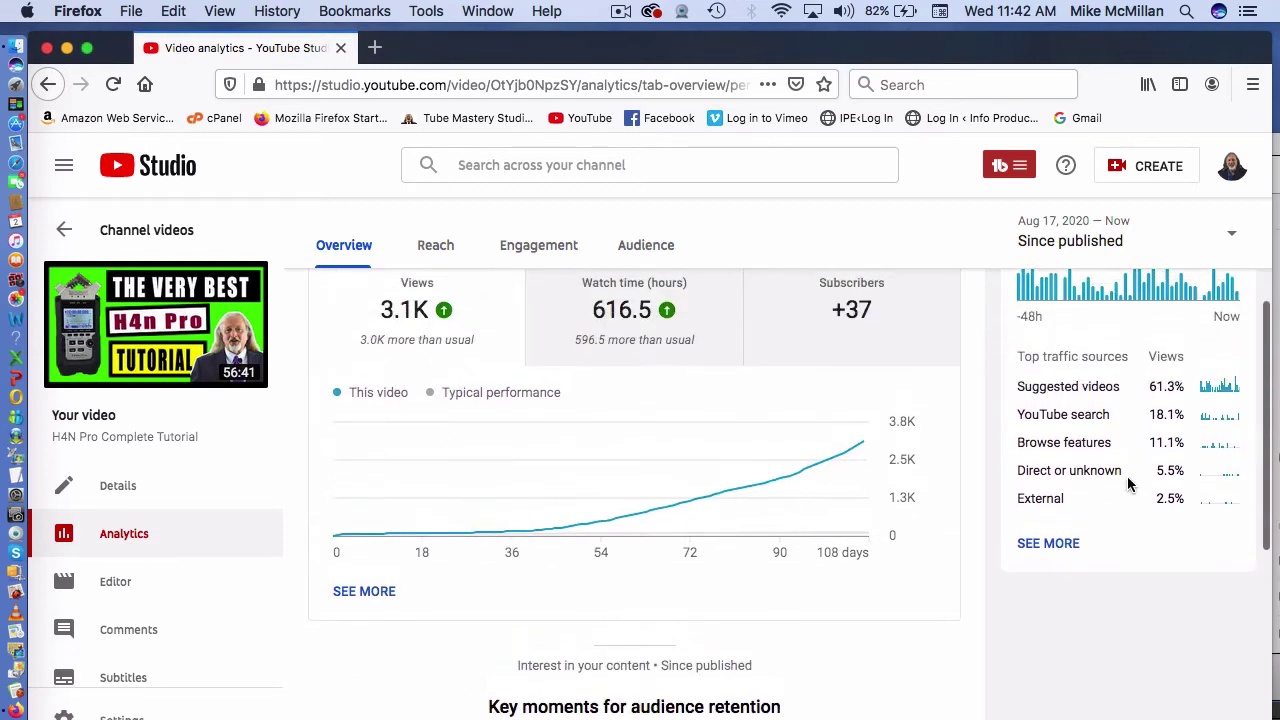
scroll(1127, 476, "up", 2)
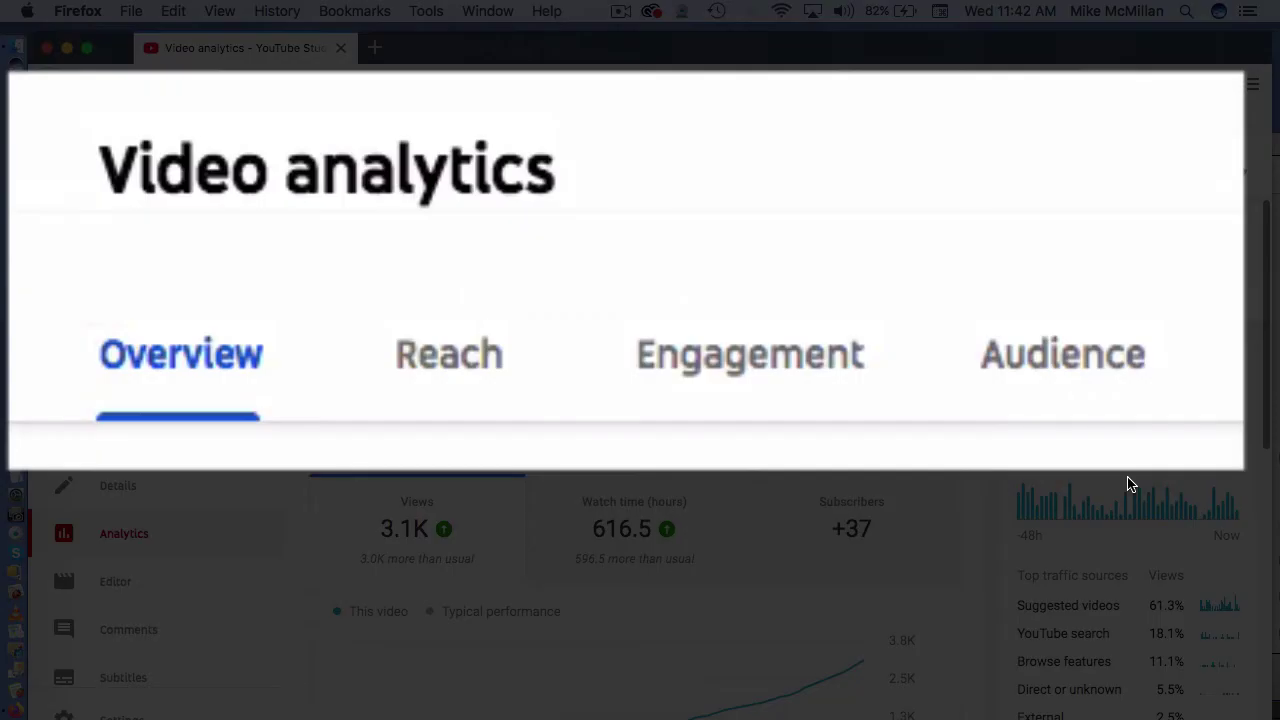
left_click(460, 378)
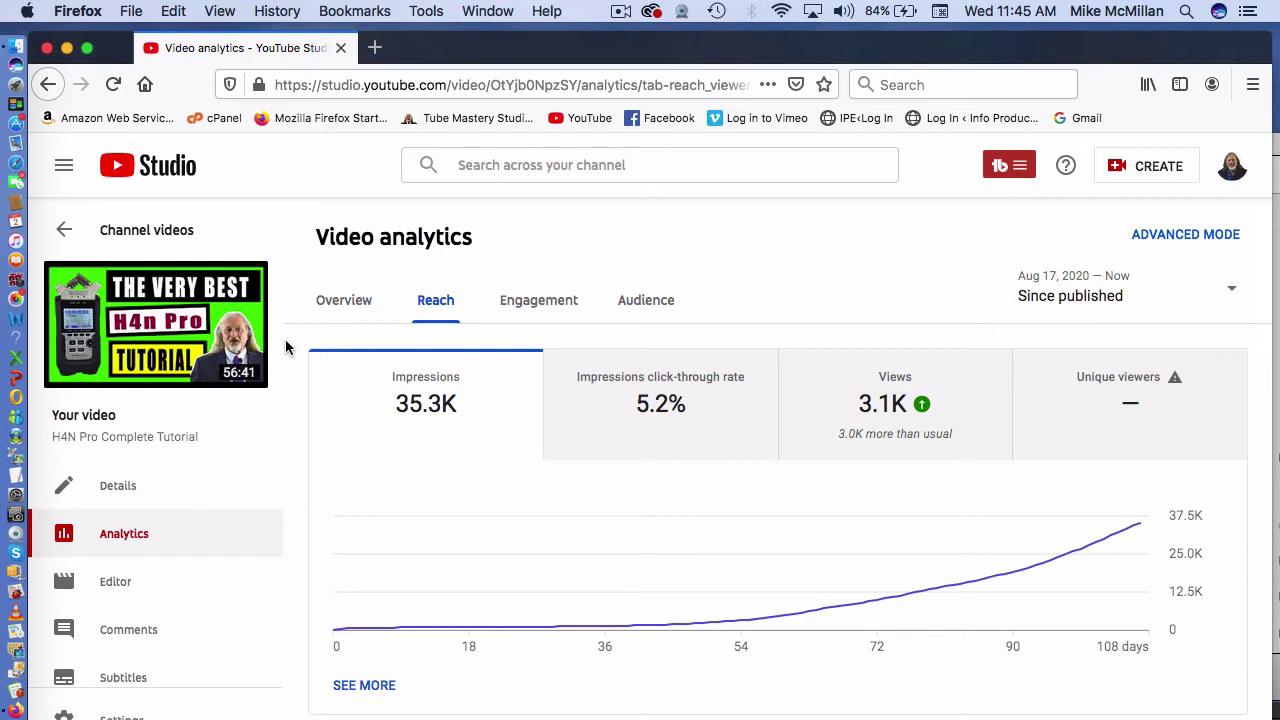
Step: Return to the overview analytics and examine the average view duration and the early part of the audience retention graph
left_click(343, 300)
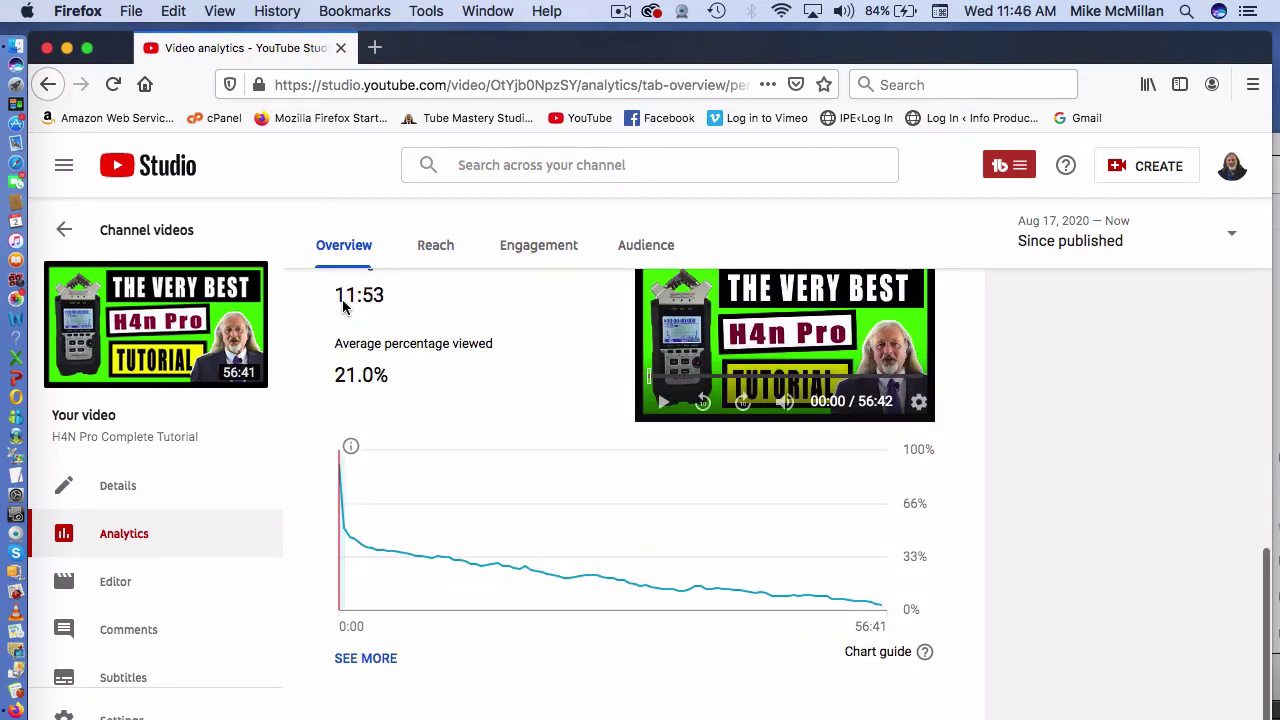
scroll(343, 305, "up", 10)
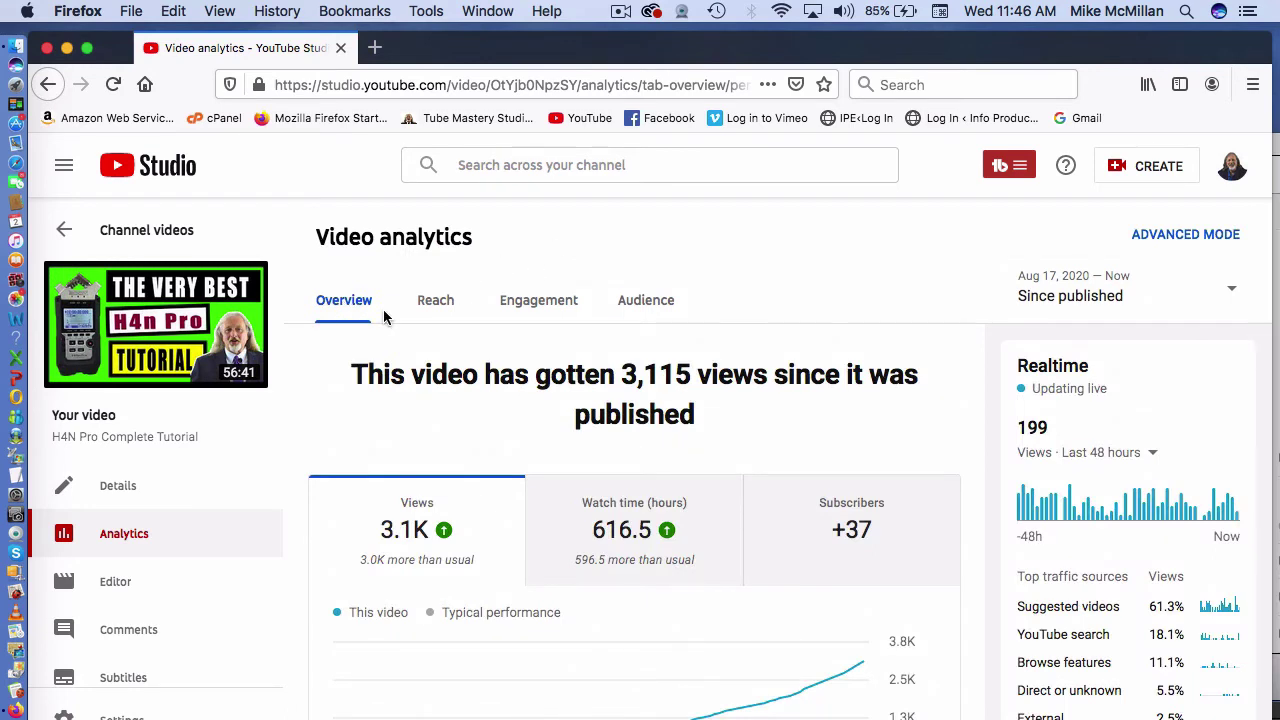
scroll(384, 316, "down", 5)
scroll(383, 317, "down", 3)
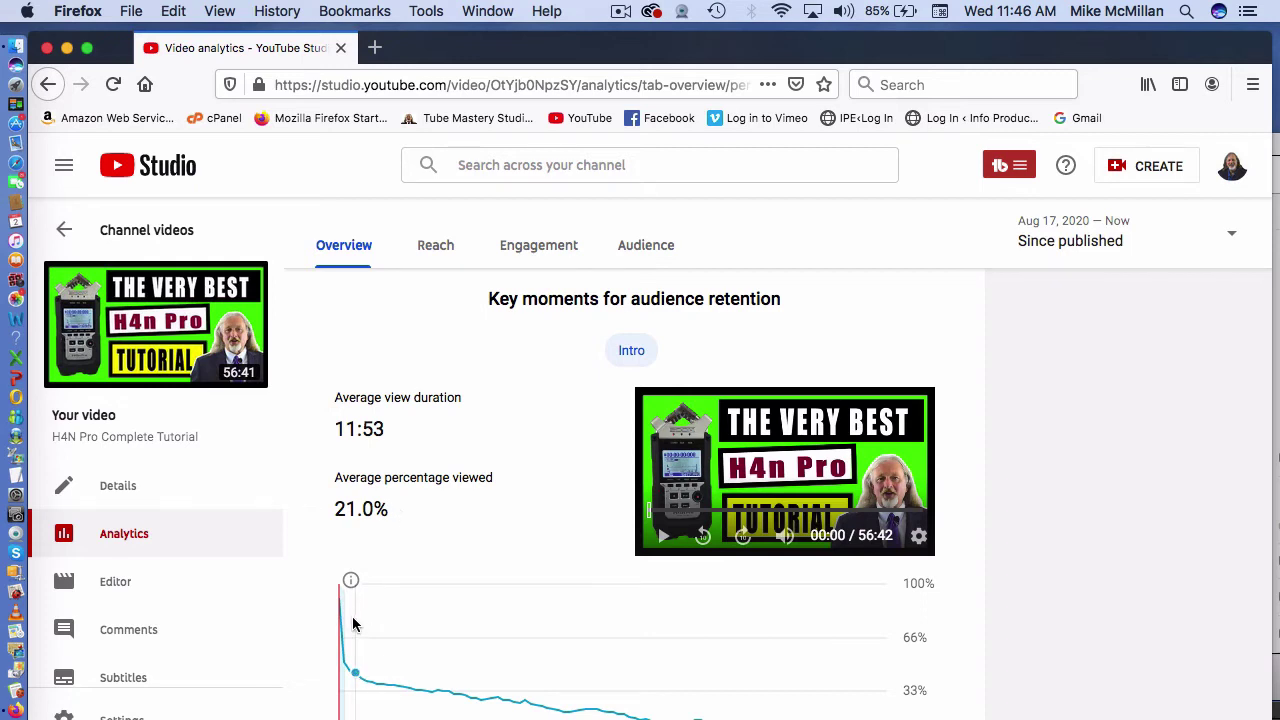
mouse_move(352, 617)
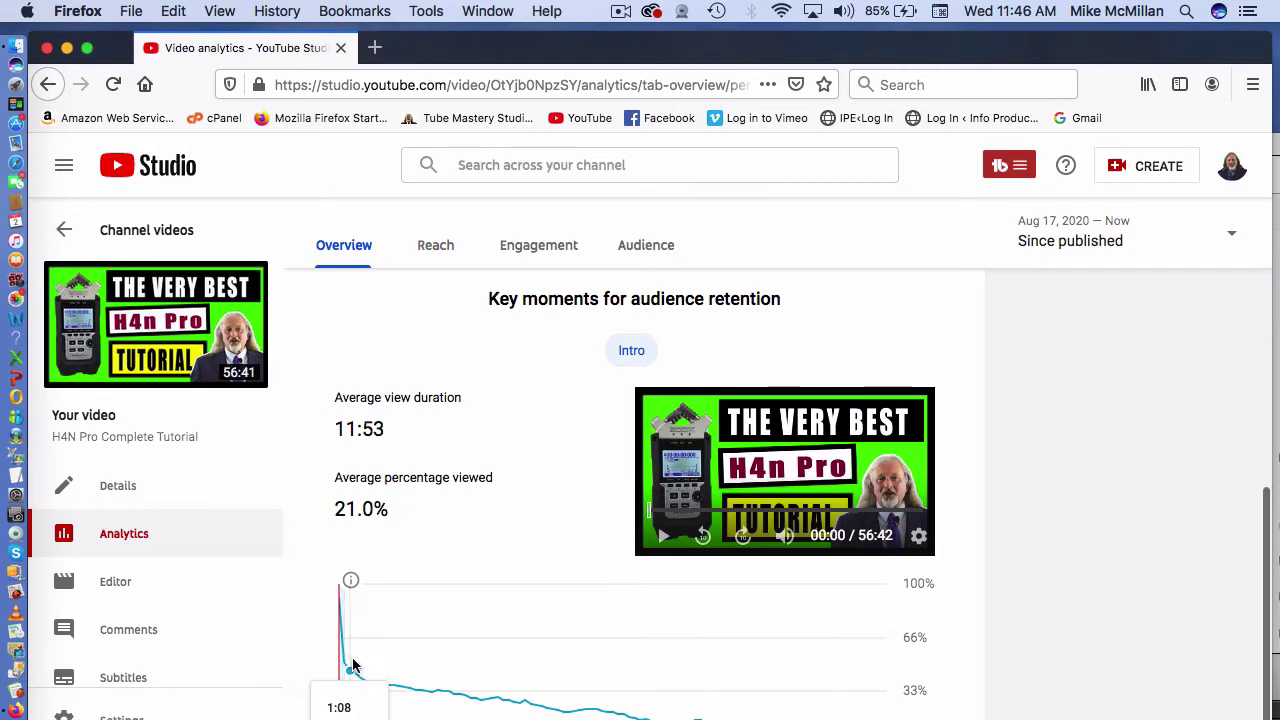